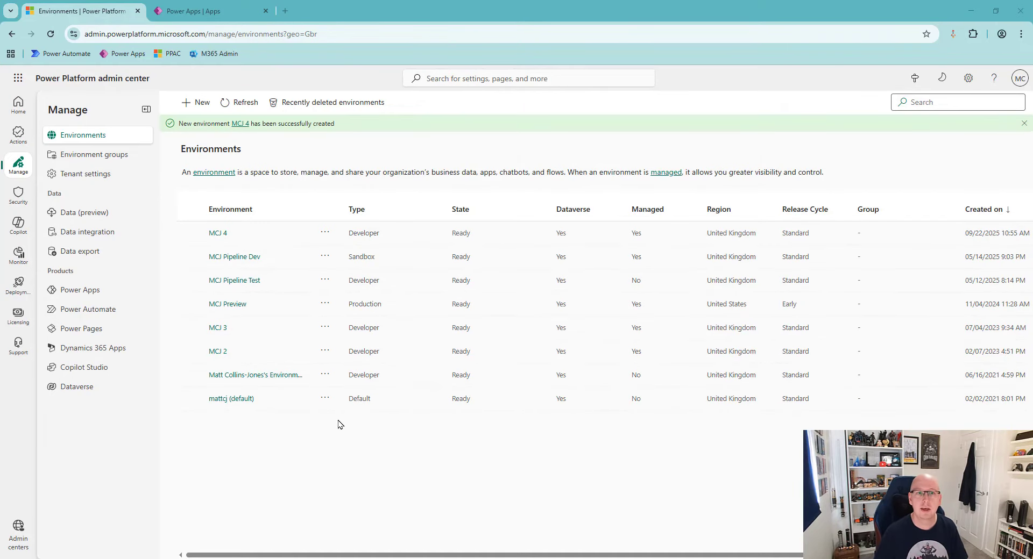
- Start a new environment named "Pipeline Host 01" and make it a Managed Environment
click(198, 103)
click(913, 138)
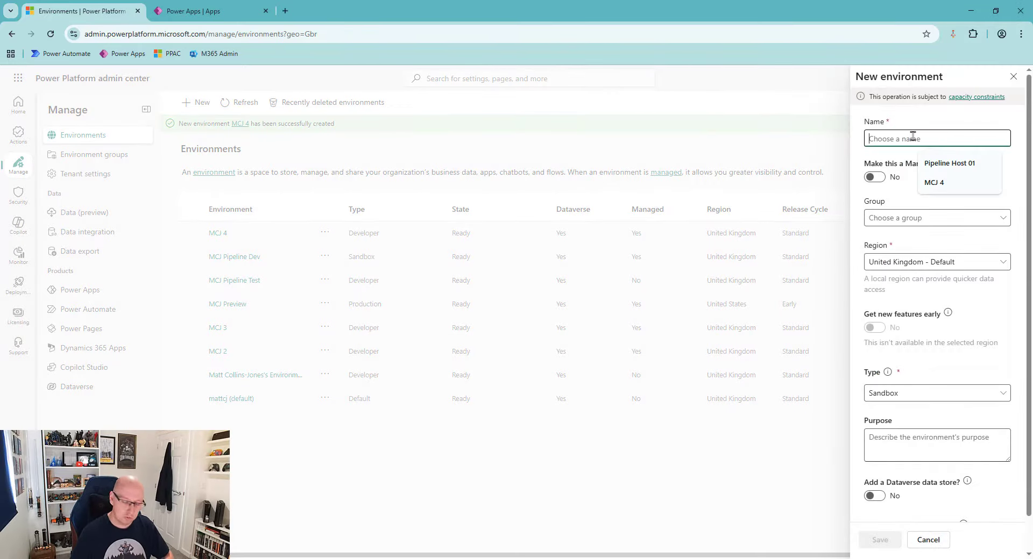
text(Pipe)
key(Down)
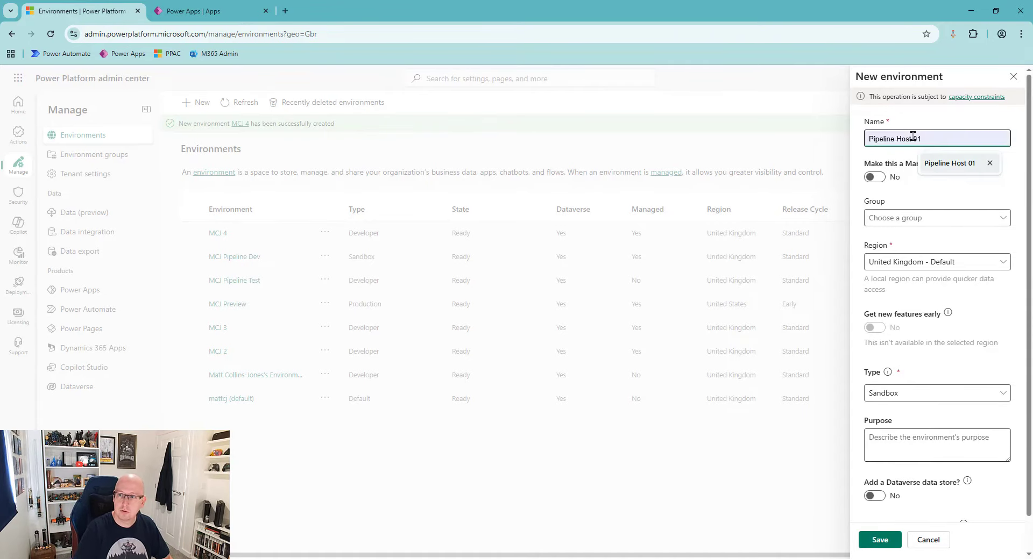
key(Return)
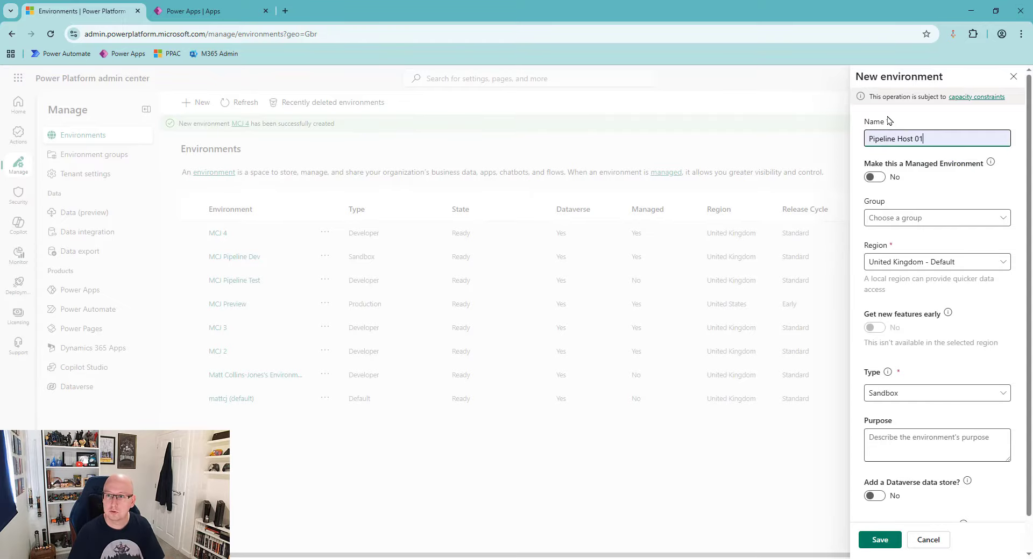
click(874, 178)
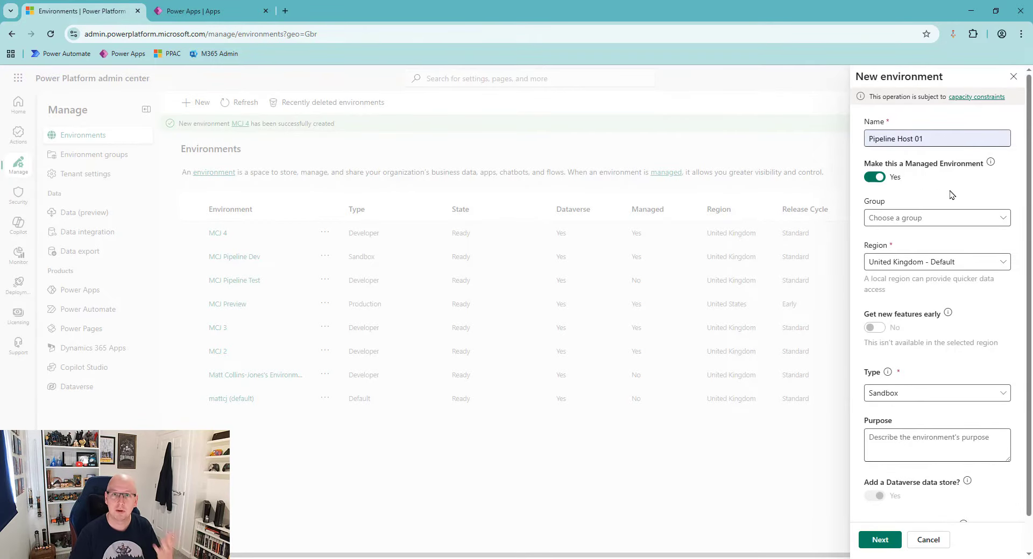
- Set the new environment's group to None and its type to Production, and continue to the Dataverse settings
click(991, 223)
click(968, 233)
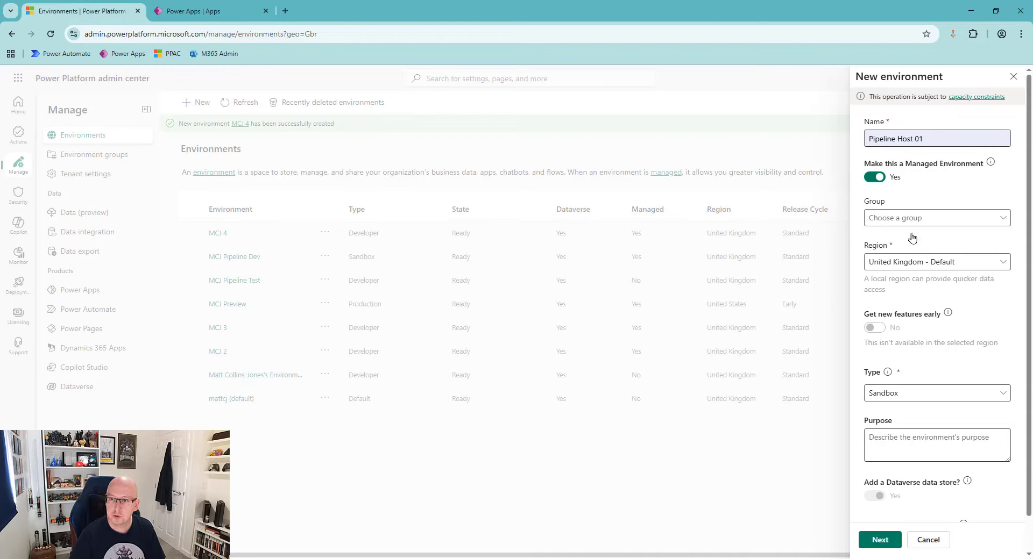
scroll(1008, 291, down, 1)
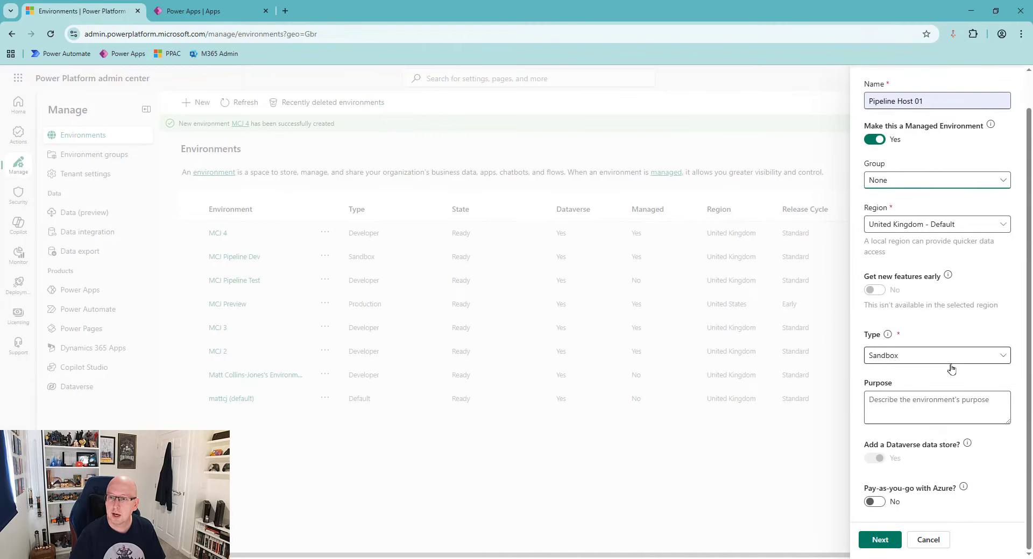
click(1002, 356)
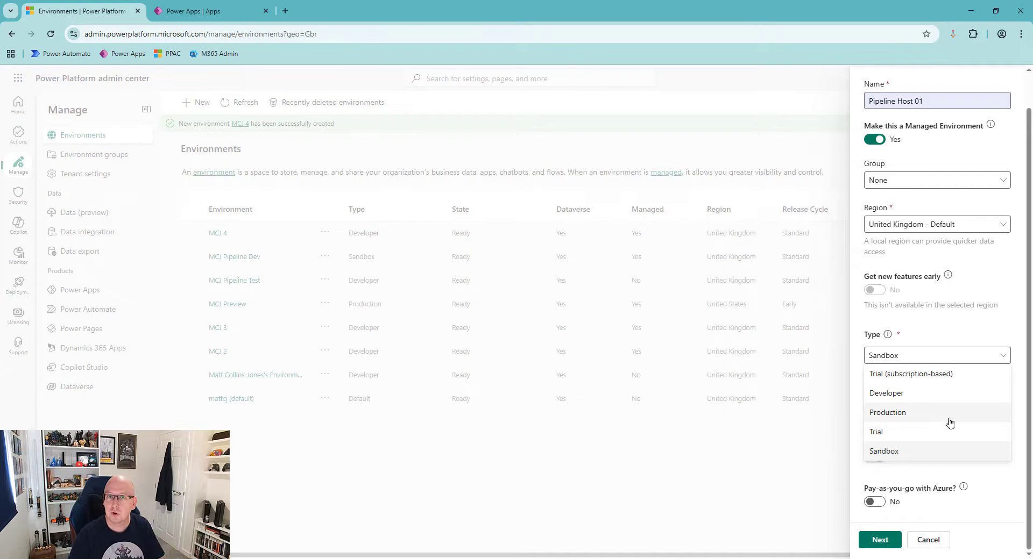
click(927, 416)
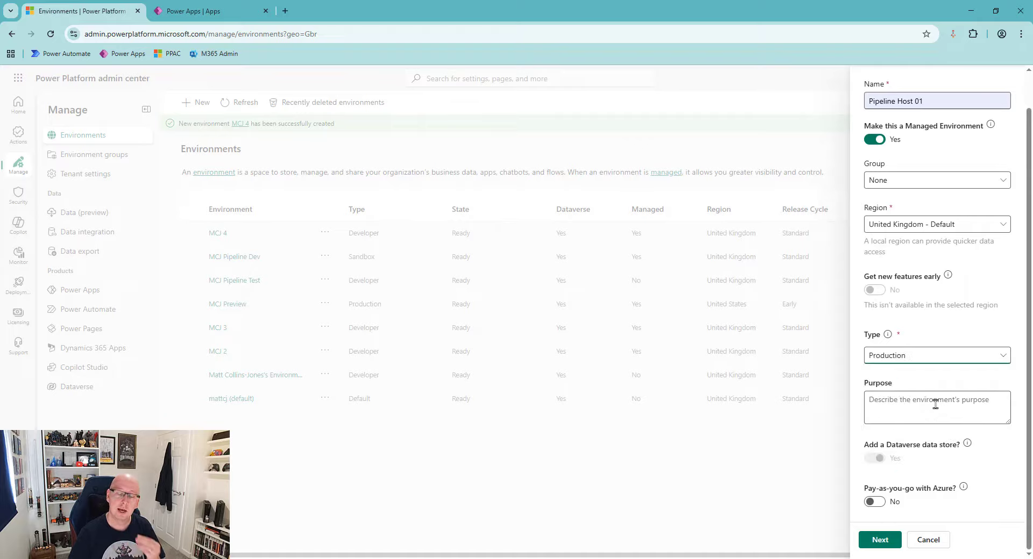
click(1002, 359)
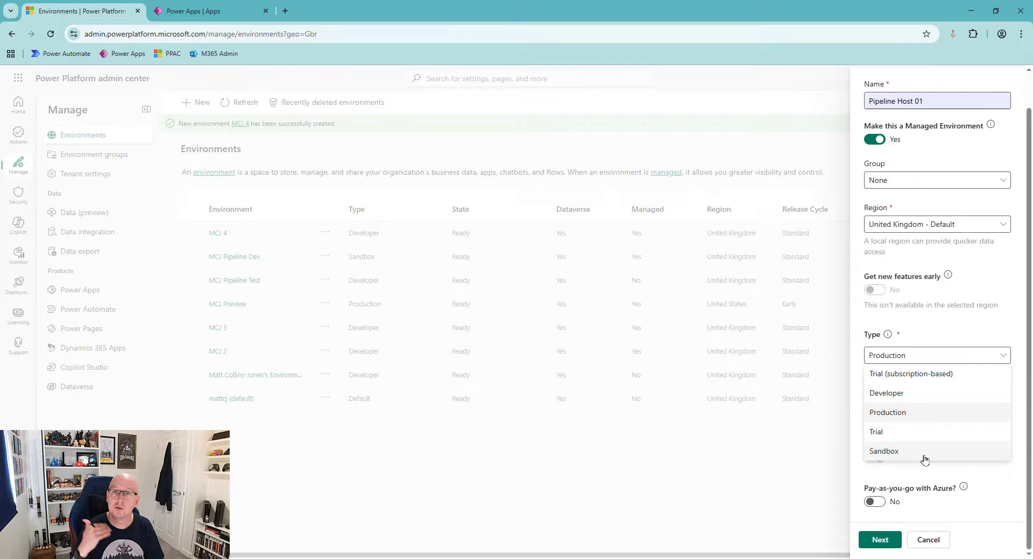
click(925, 422)
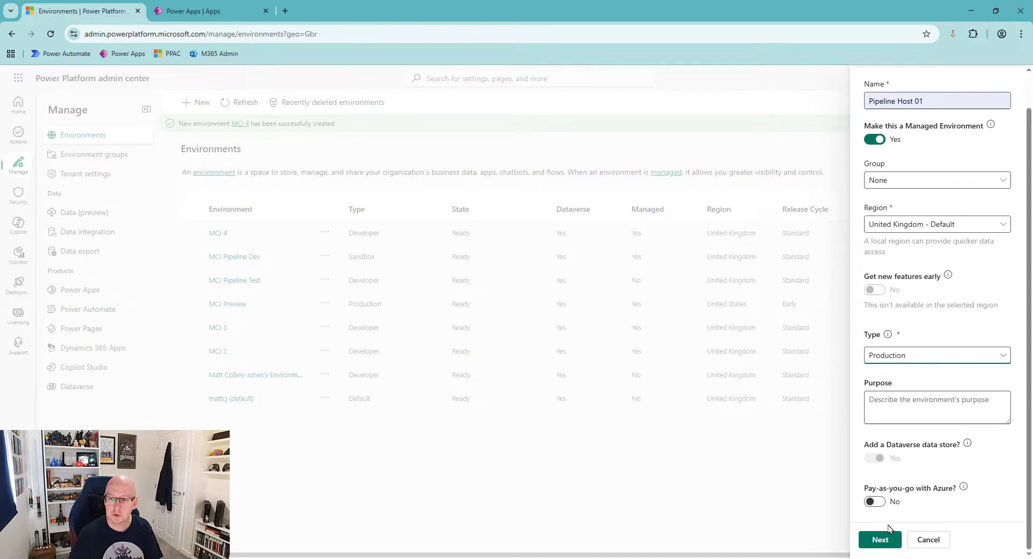
click(892, 543)
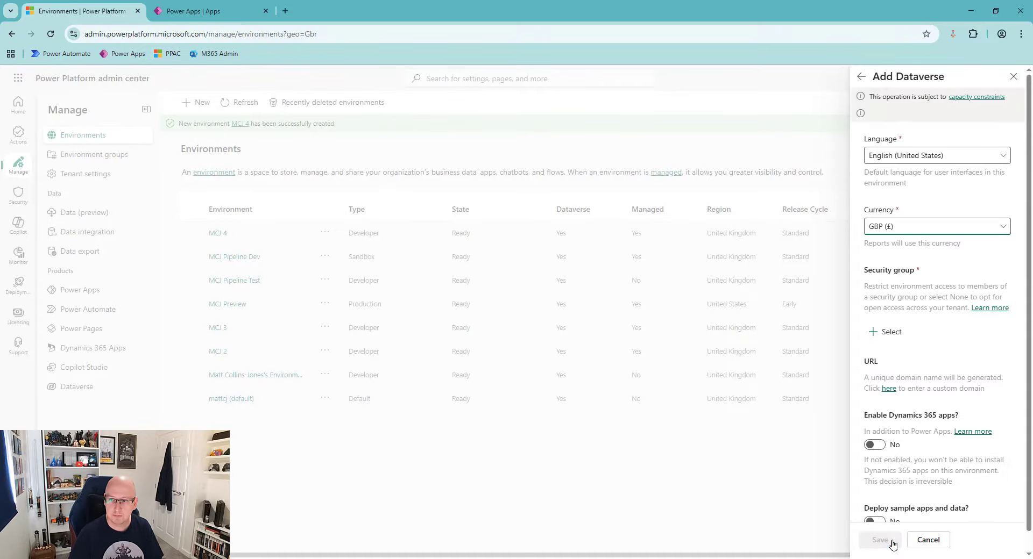
- Give the environment open access by choosing None as its security group
click(903, 347)
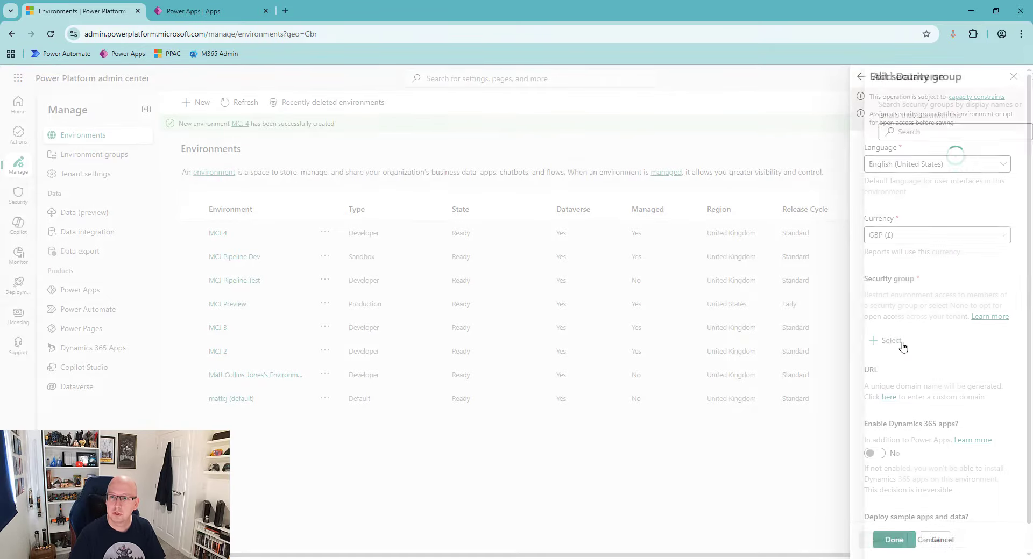
click(911, 215)
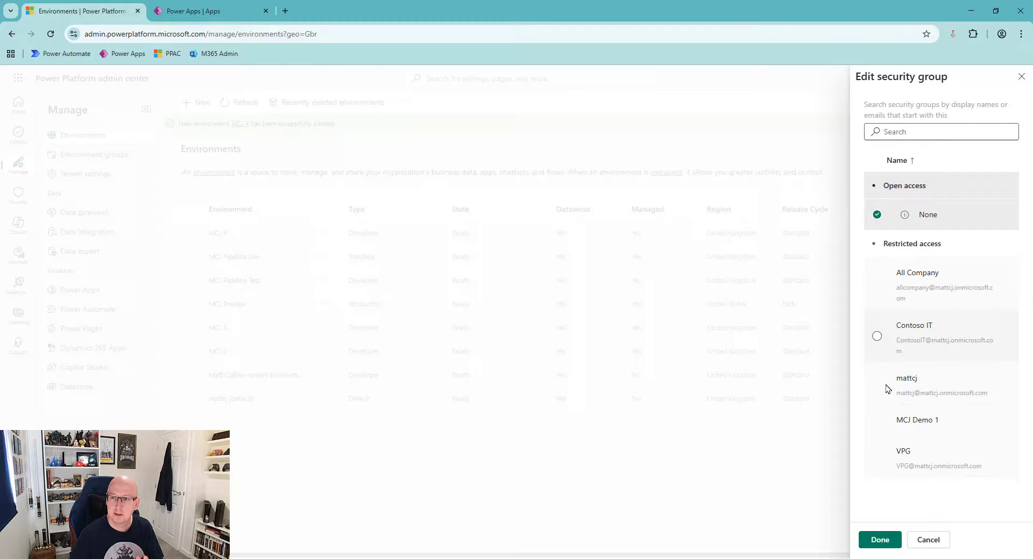
click(881, 541)
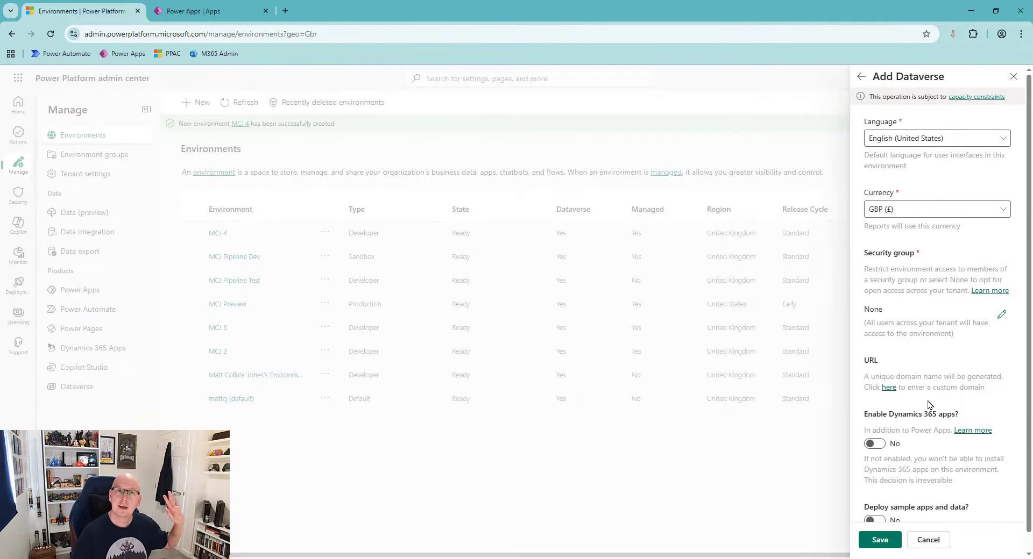
- Enable Dynamics 365 apps for the environment and save it to create it
scroll(931, 360, down, 1)
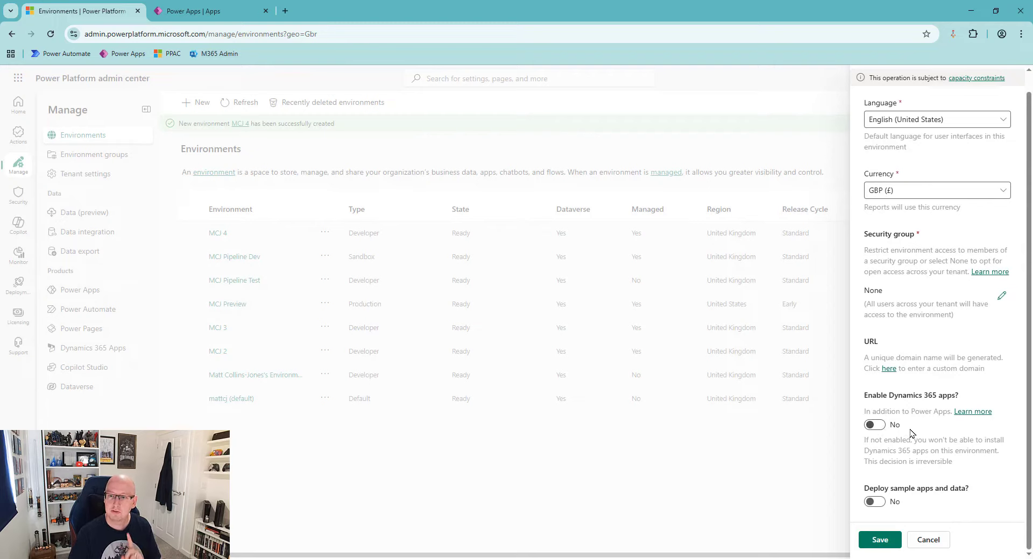
click(875, 426)
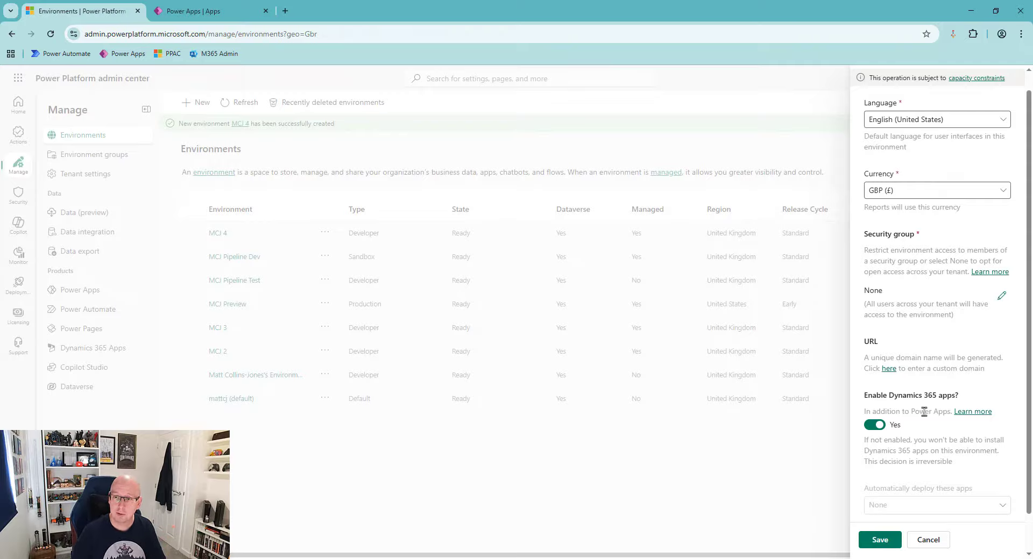
scroll(918, 369, down, 1)
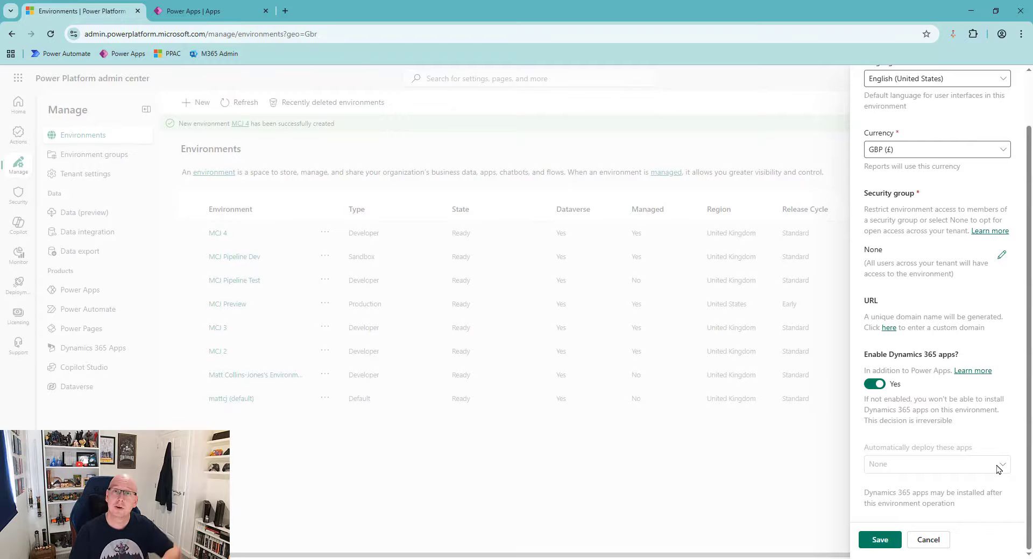
click(885, 544)
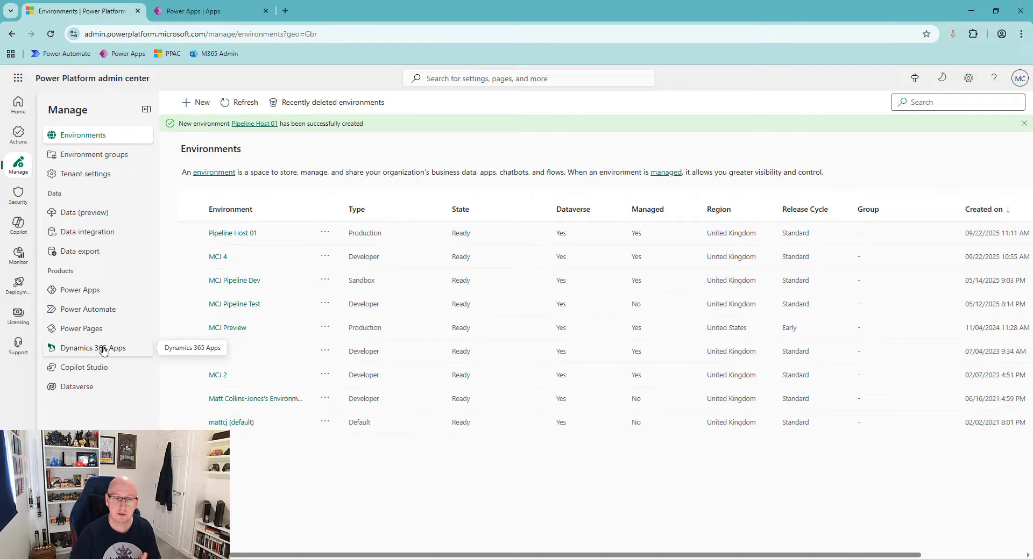
- Find Power Platform Pipelines among the tenant's Dynamics 365 apps and start its installation
click(103, 351)
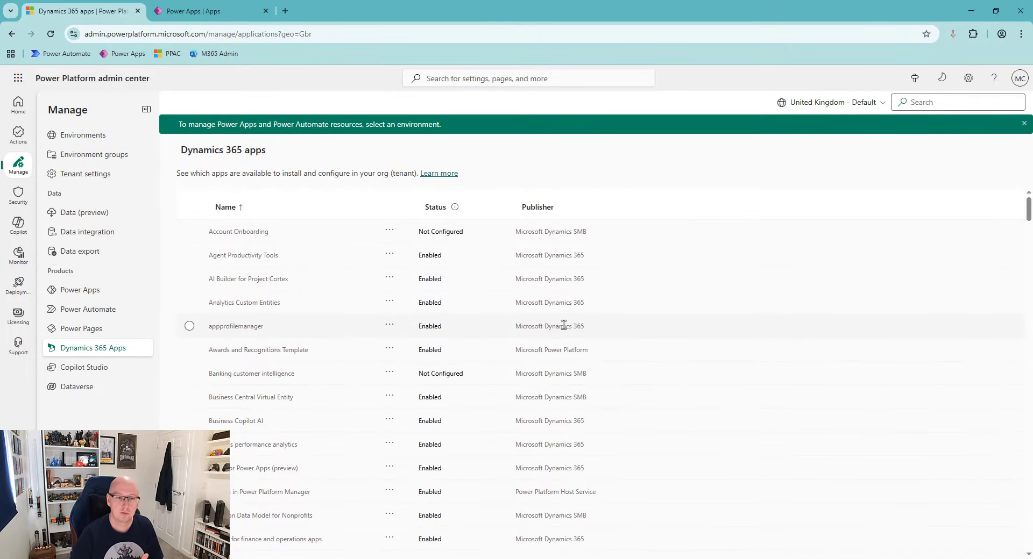
scroll(672, 337, down, 12)
scroll(700, 344, down, 15)
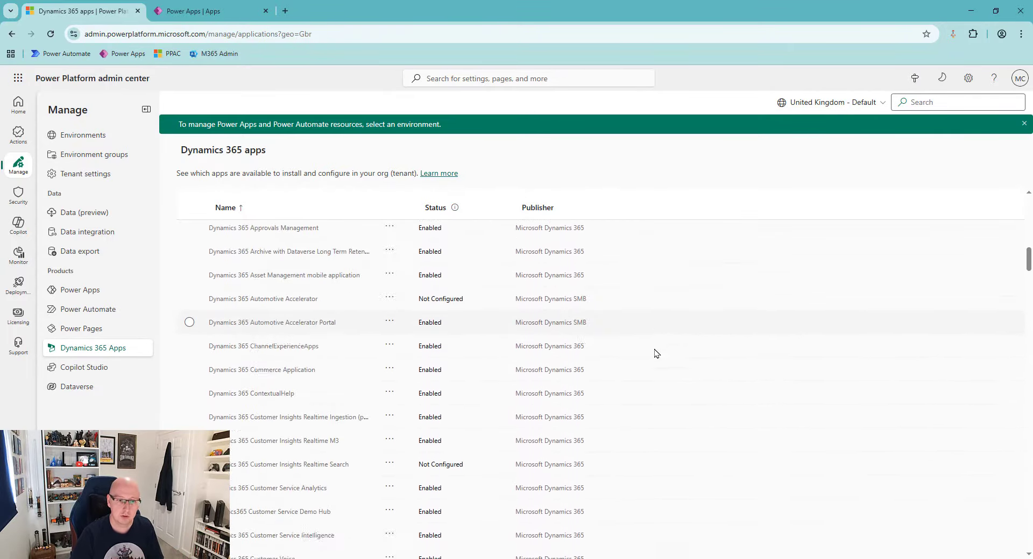
scroll(556, 360, down, 15)
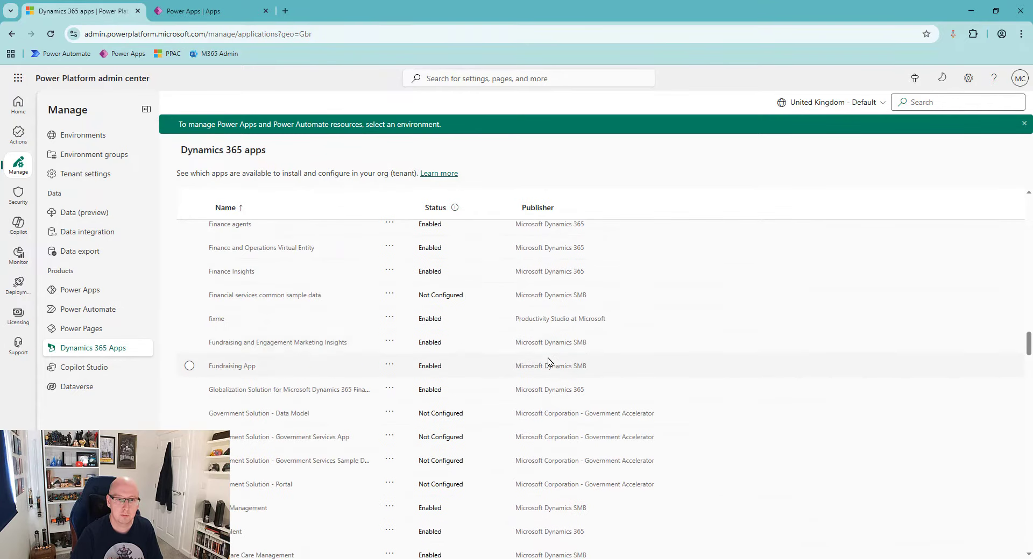
scroll(543, 354, down, 10)
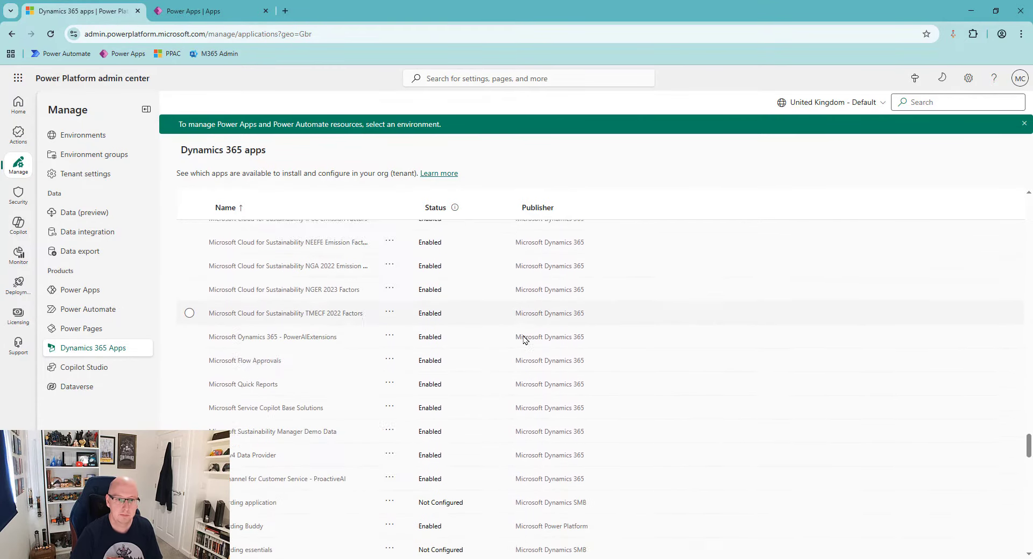
scroll(370, 366, down, 5)
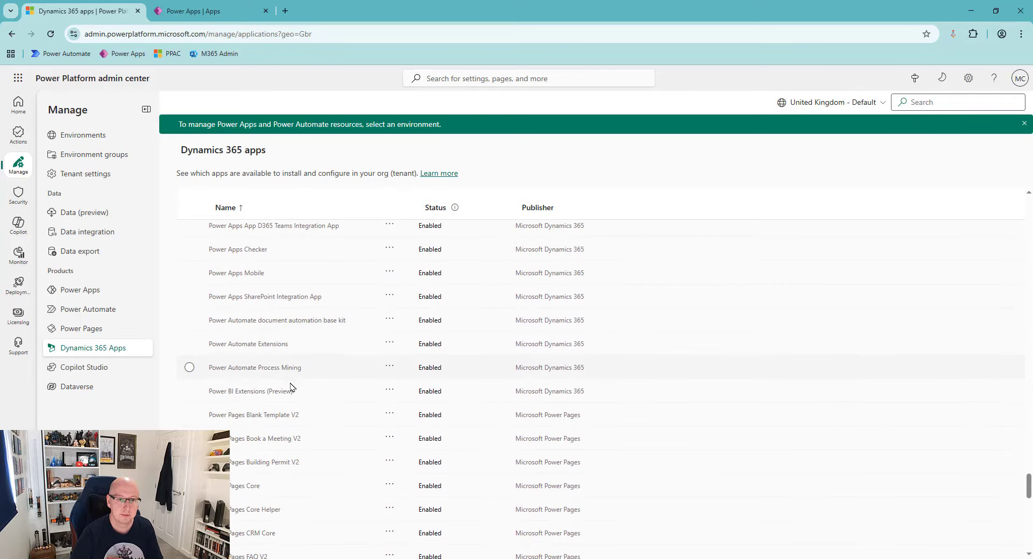
scroll(335, 417, down, 3)
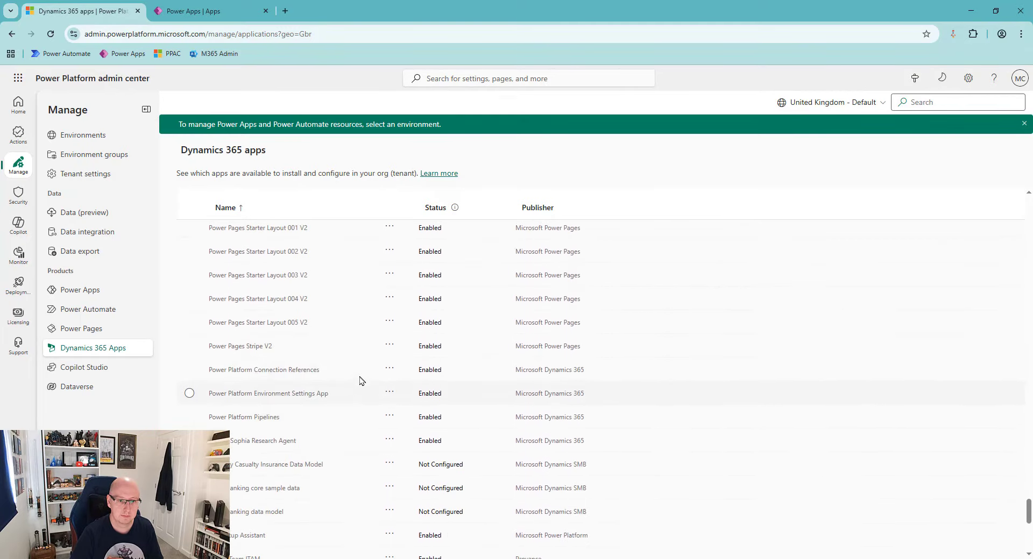
click(341, 421)
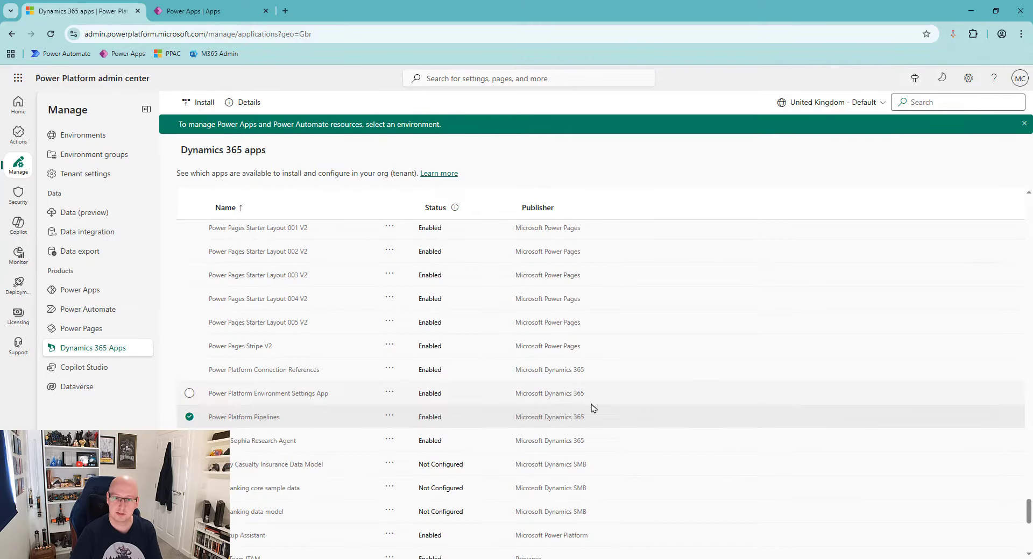
click(390, 416)
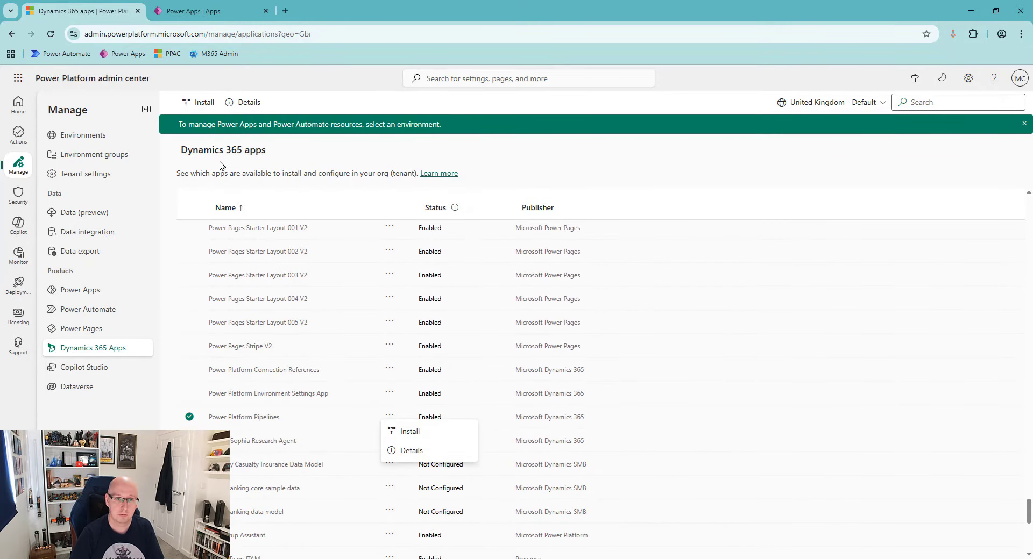
click(414, 431)
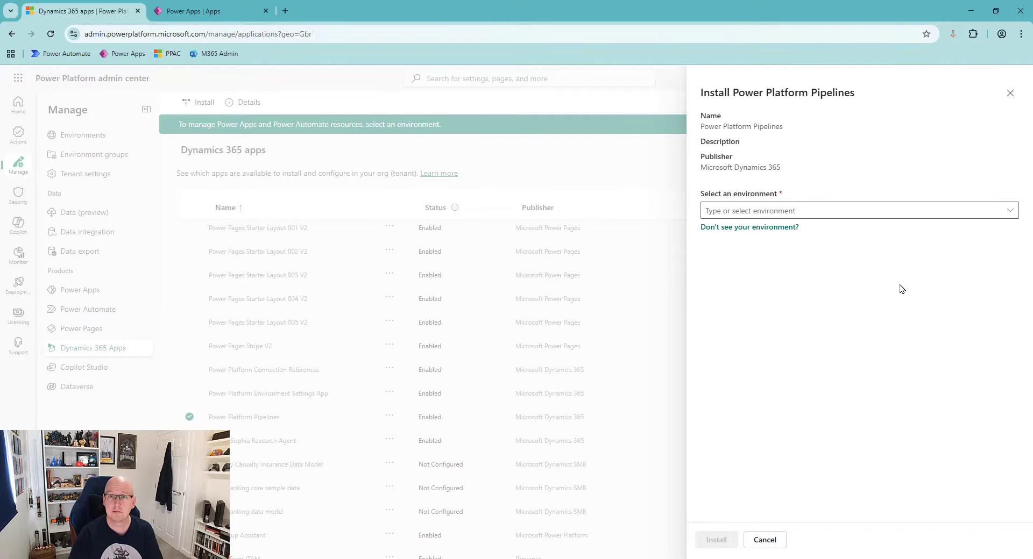
- Install Power Platform Pipelines into the Pipeline Host 01 environment, agreeing to the terms of service
click(1017, 214)
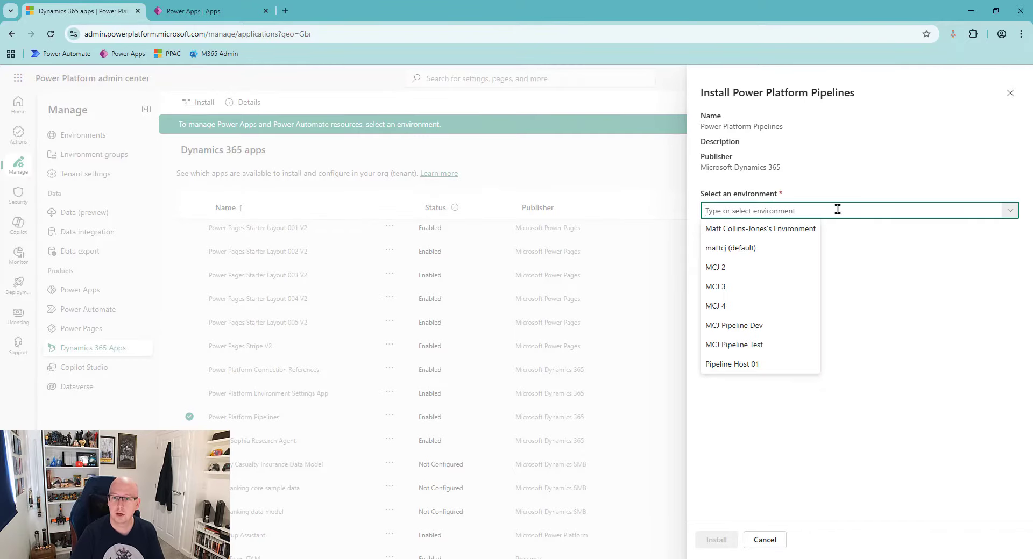
click(741, 368)
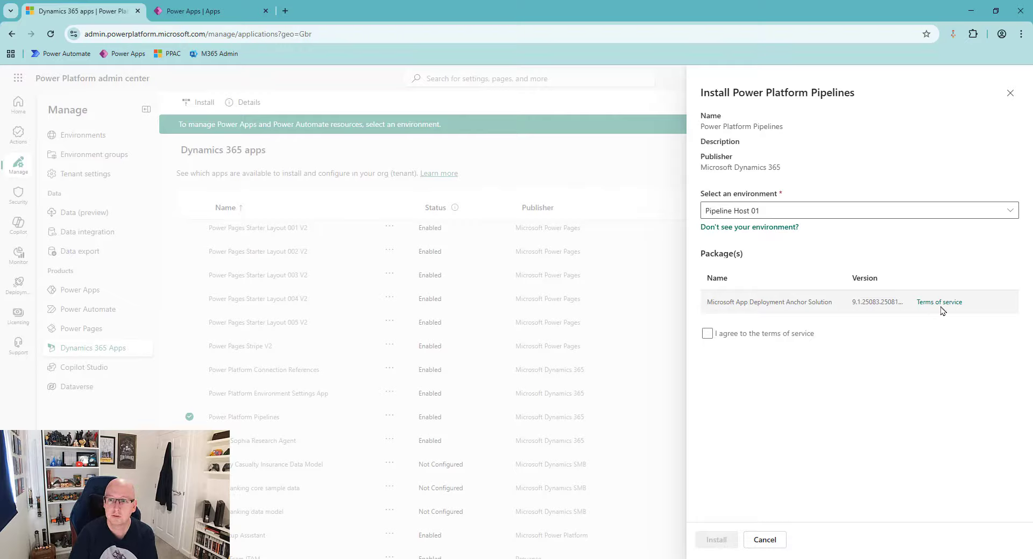
click(708, 333)
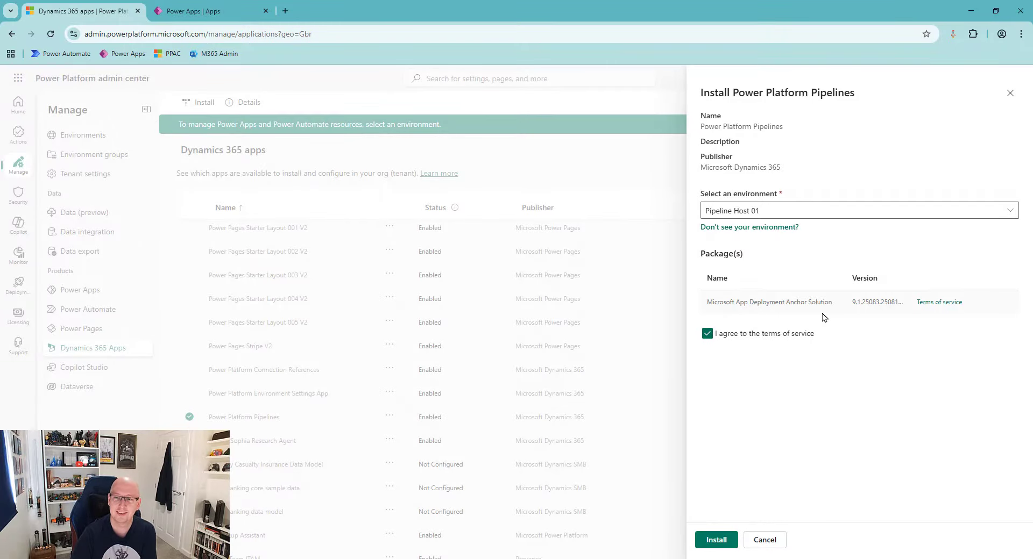
click(722, 534)
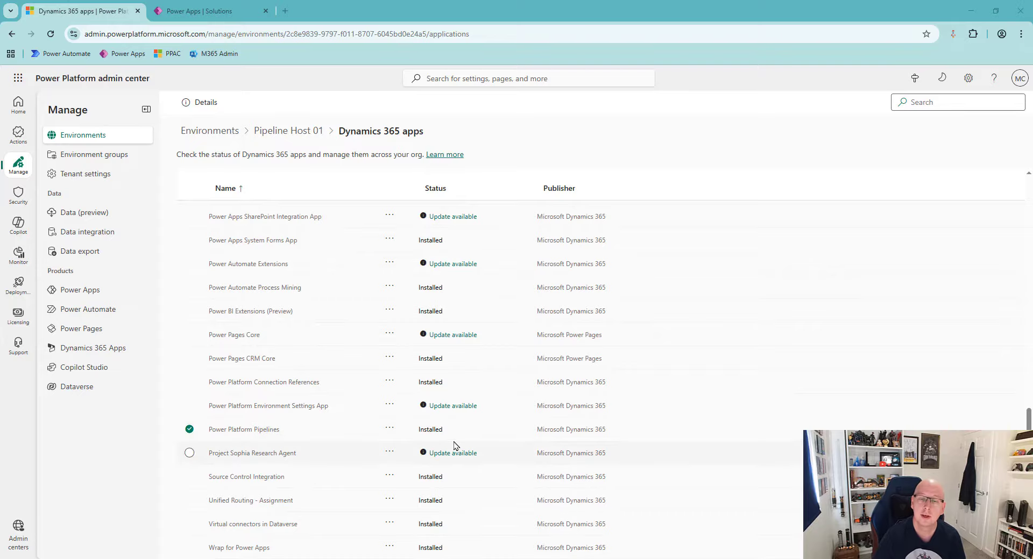
- Switch to Power Apps, view the managed solutions in Pipeline Host 01, and launch the Deployment Pipeline Configuration app
click(215, 9)
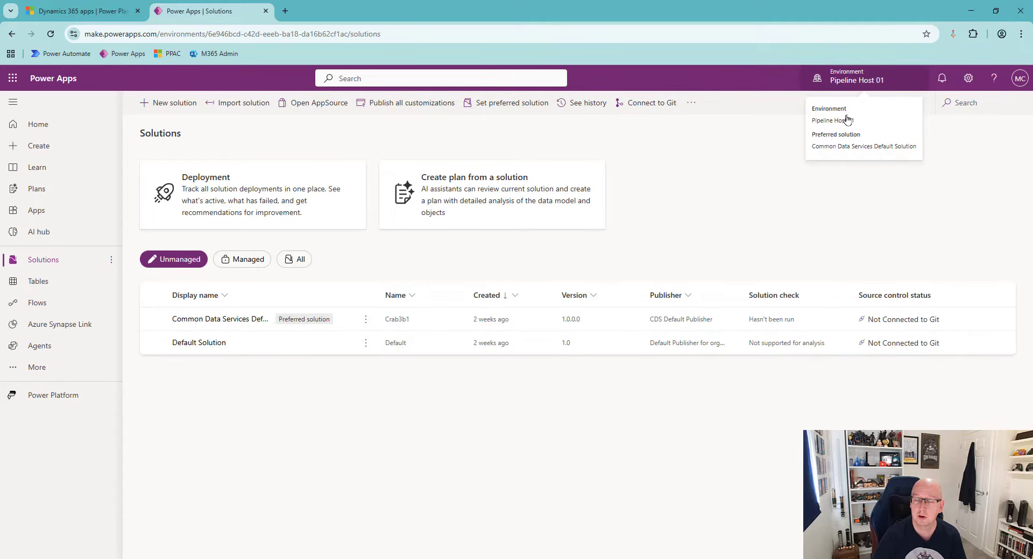
click(253, 260)
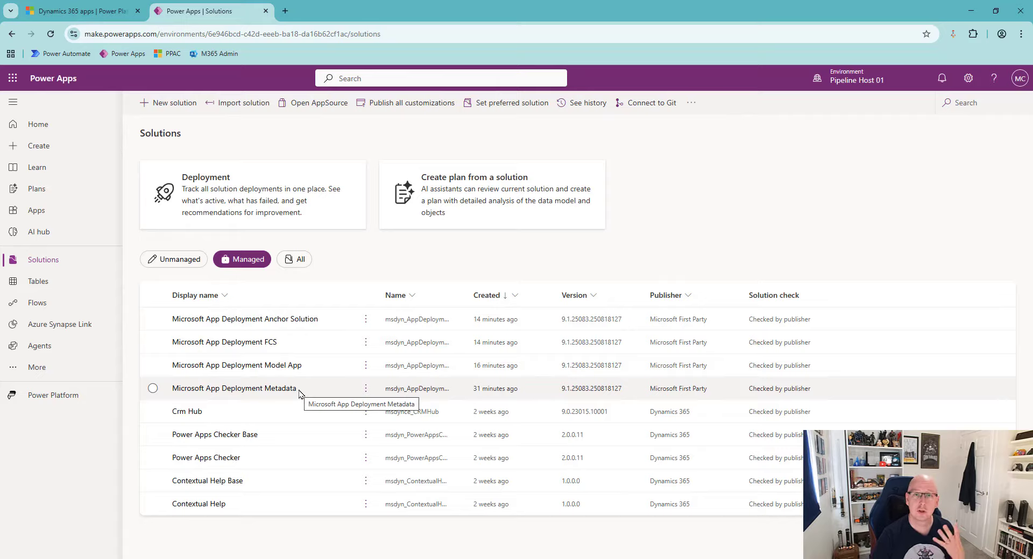
click(47, 213)
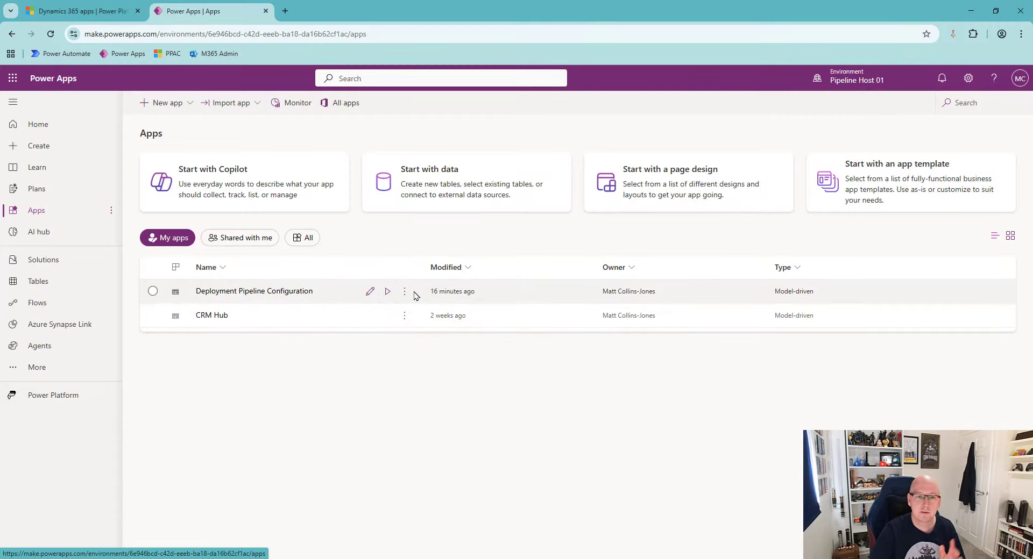
click(388, 291)
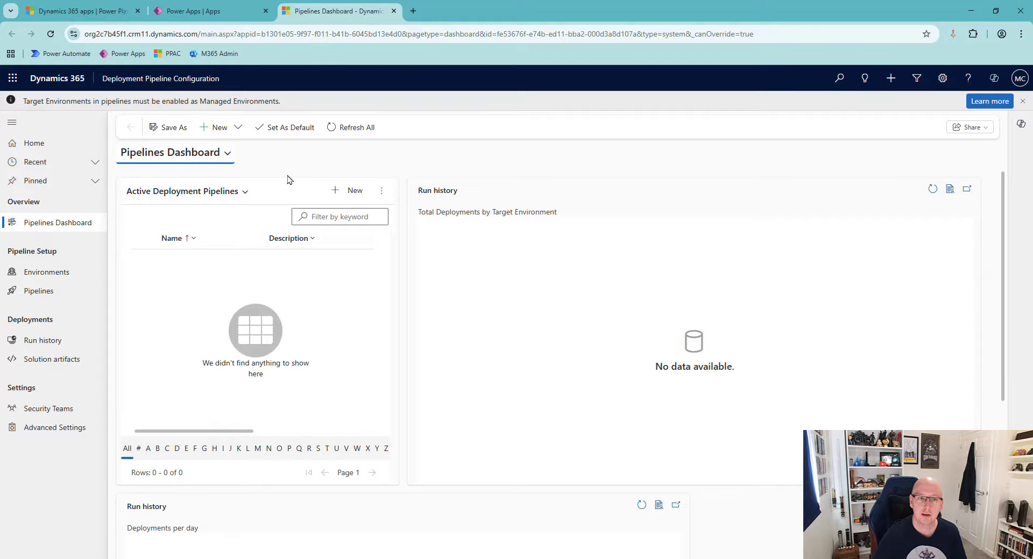
- Review the pipelines dashboard, environments, pipelines, run history, solution artifacts, security teams and advanced settings of the Deployment Pipeline Configuration app
scroll(344, 189, down, 3)
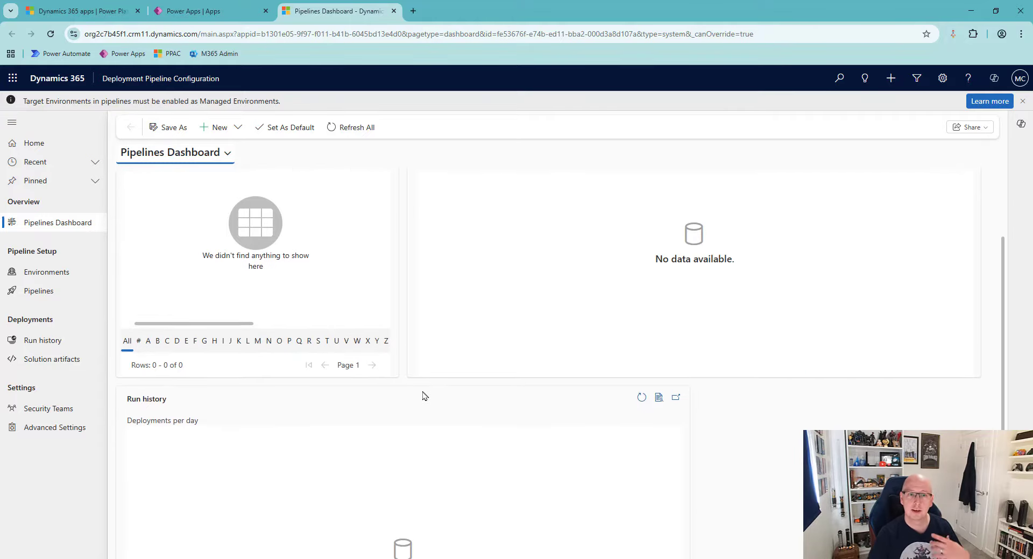
scroll(422, 396, up, 3)
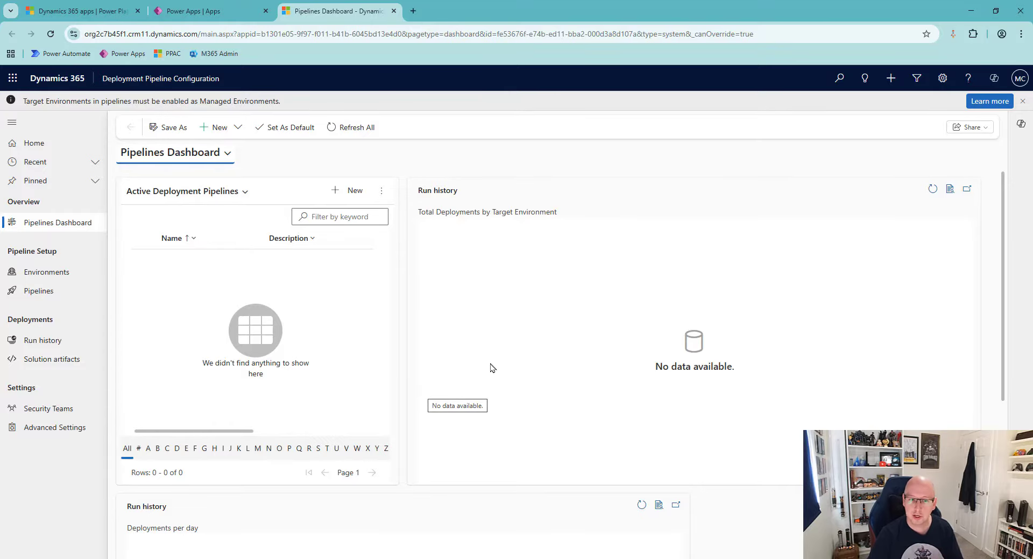
scroll(396, 307, down, 2)
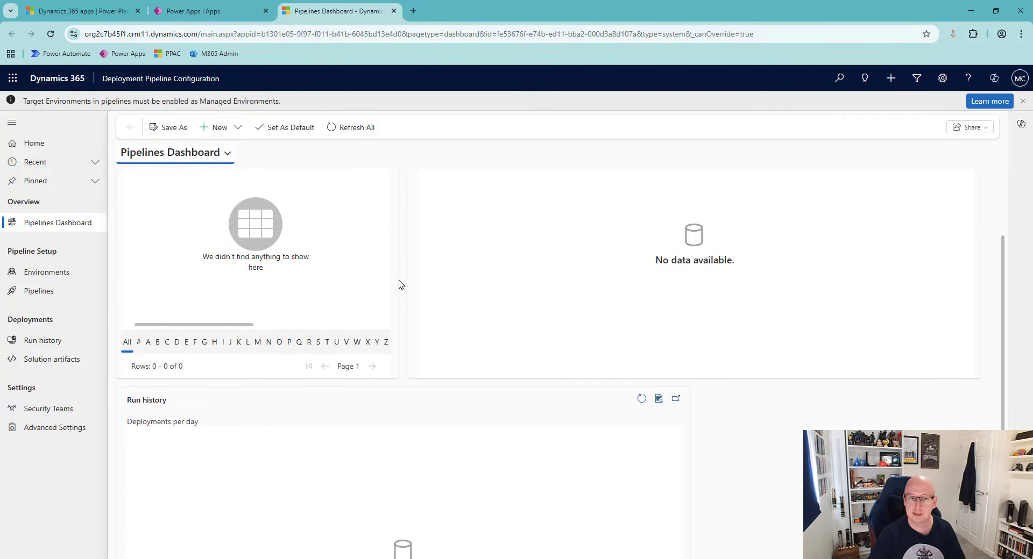
scroll(401, 282, up, 2)
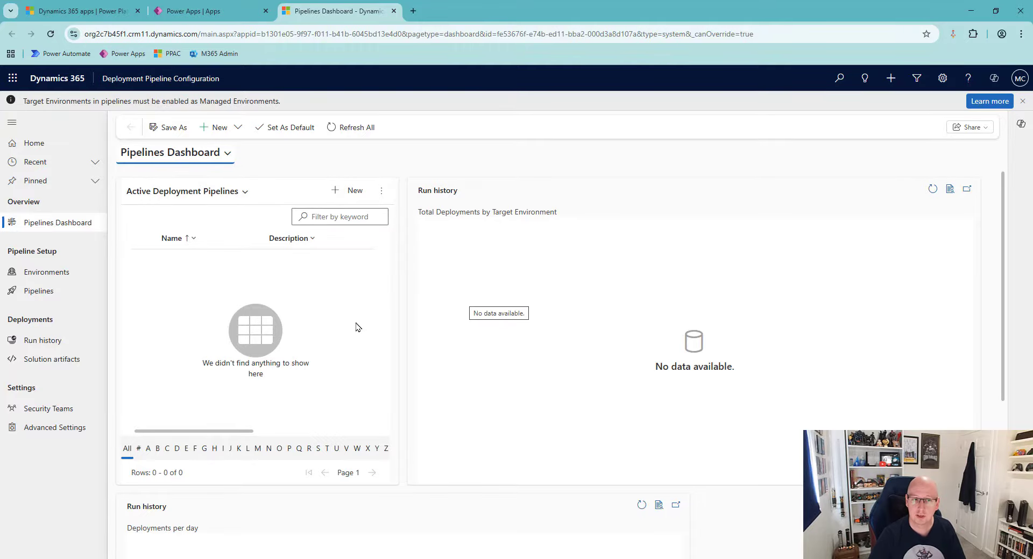
click(45, 273)
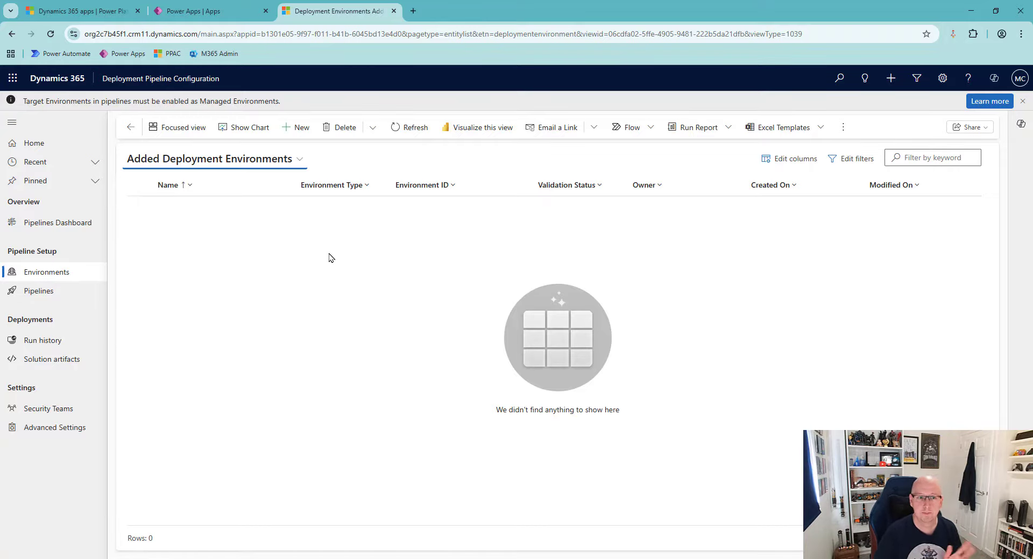
click(55, 291)
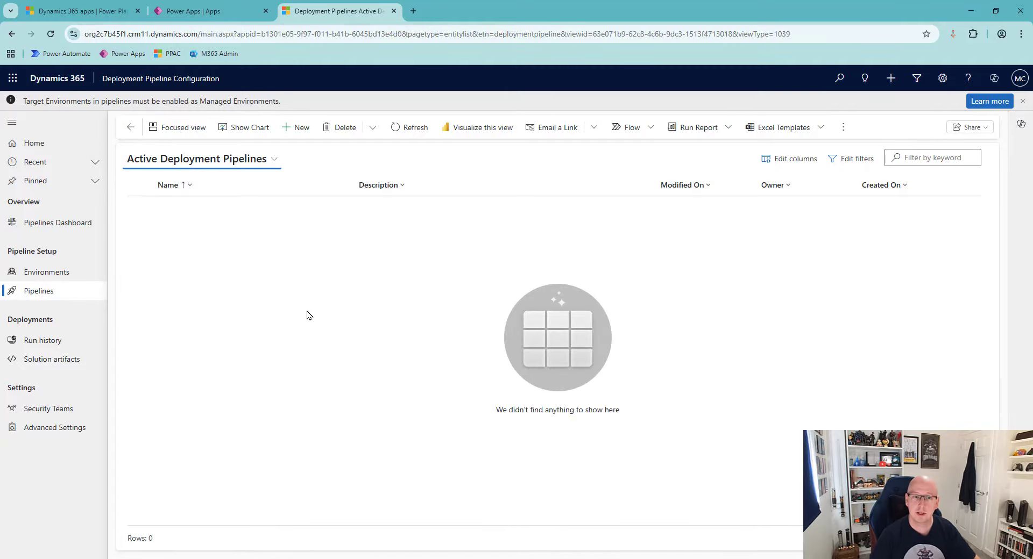
click(62, 341)
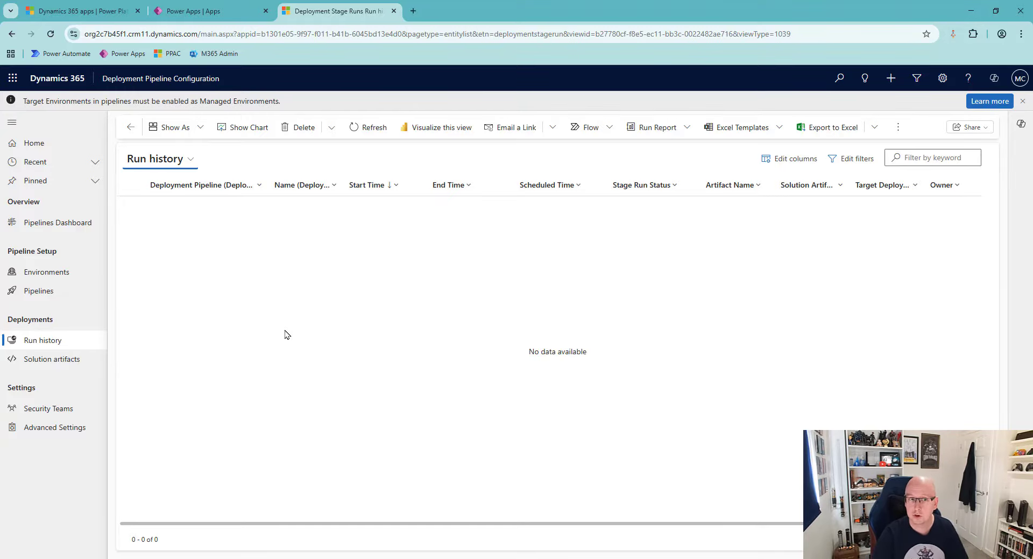
click(68, 360)
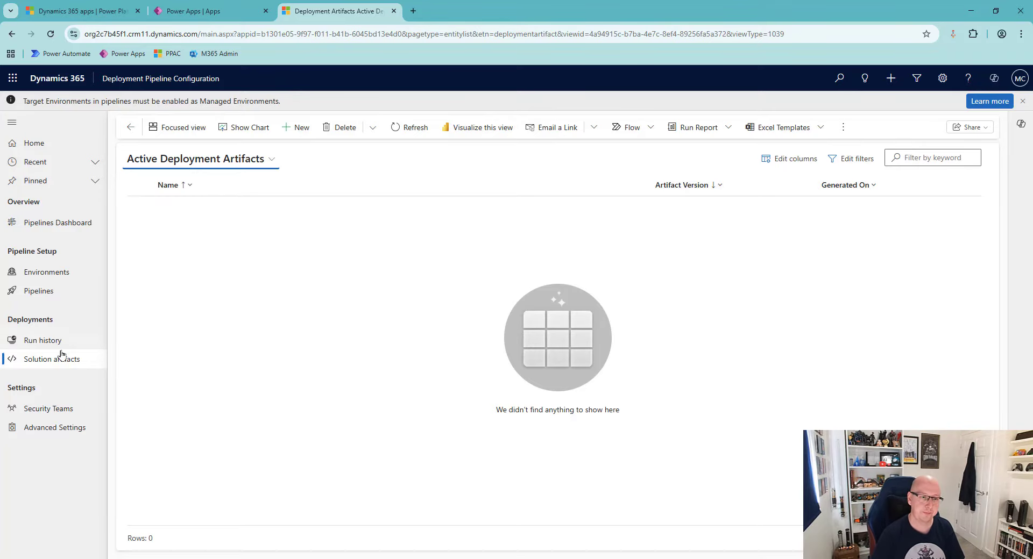
click(45, 411)
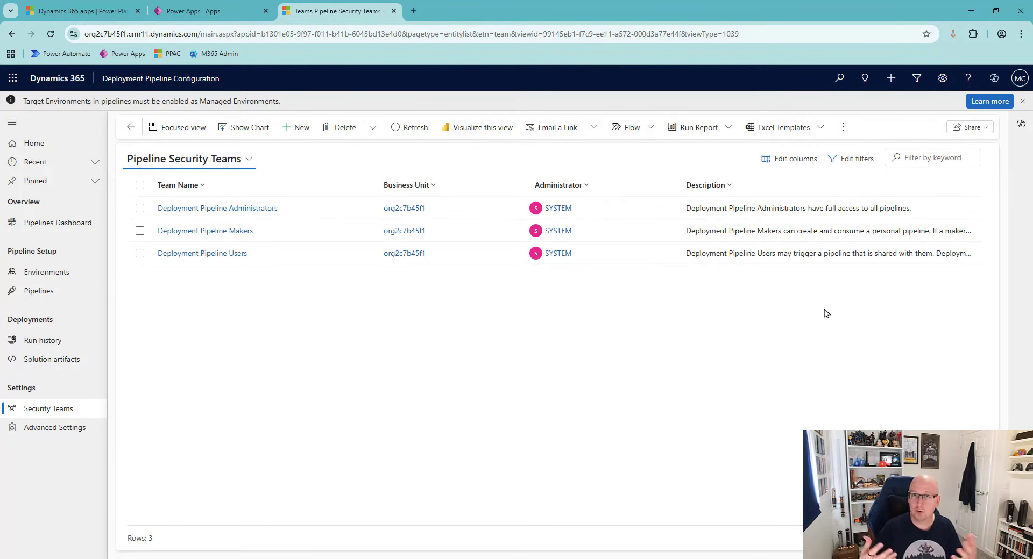
click(57, 429)
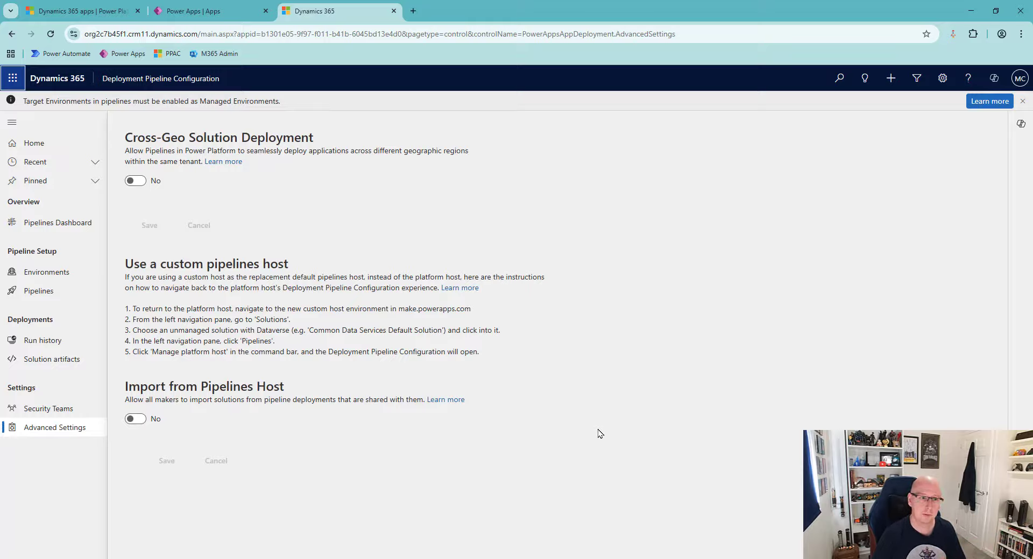
- Start a new deployment environment record named MCJ Preview with the environment type Development Environment
click(64, 271)
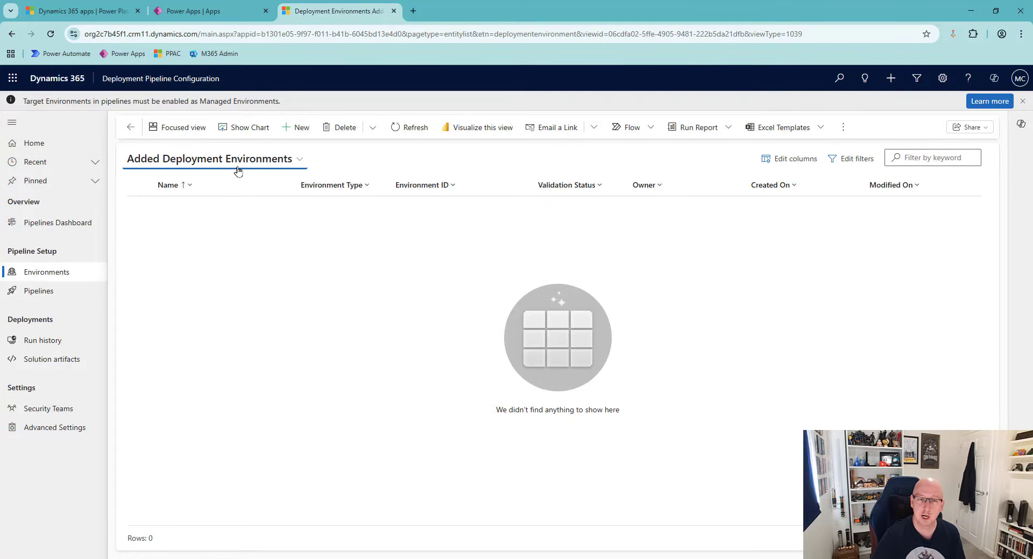
click(299, 129)
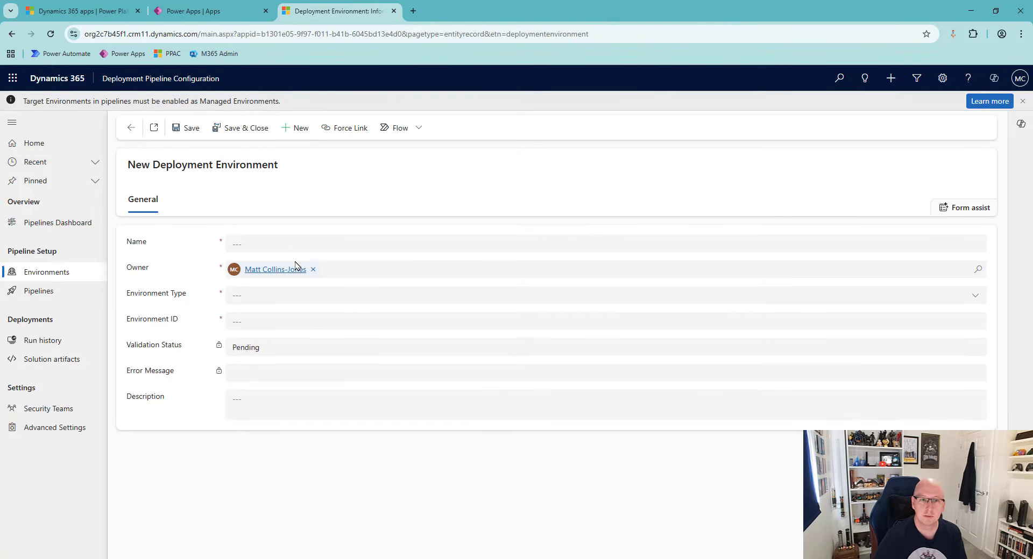
click(242, 243)
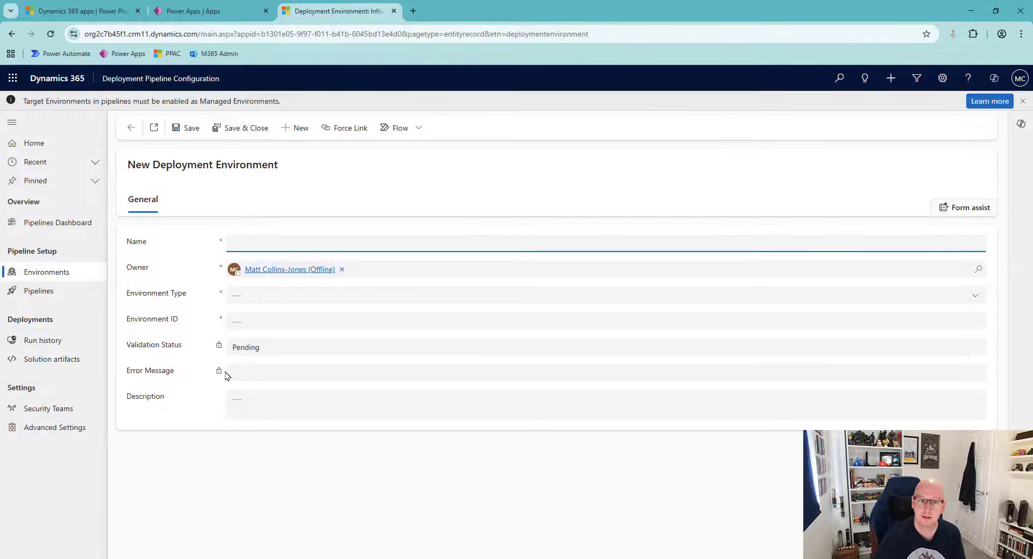
click(262, 374)
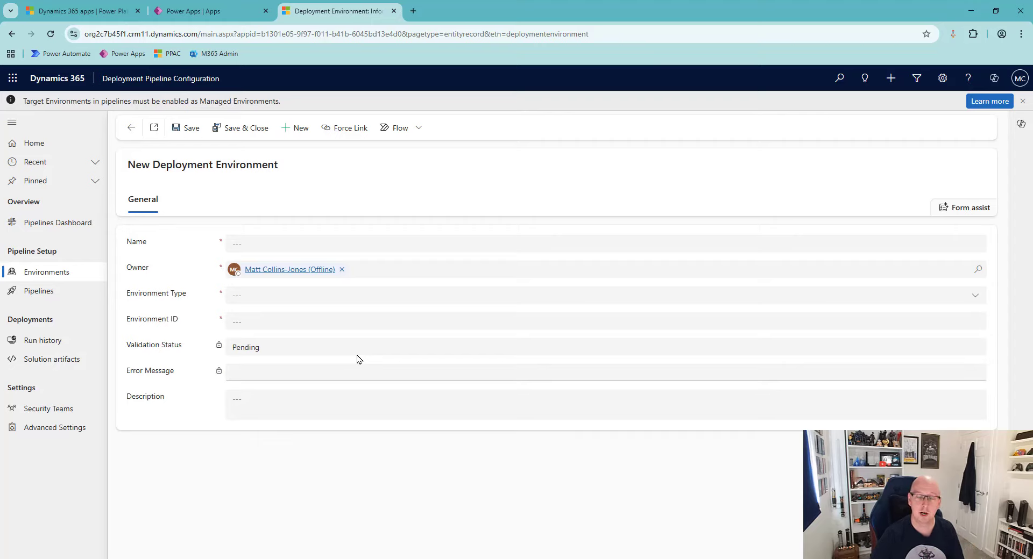
click(269, 241)
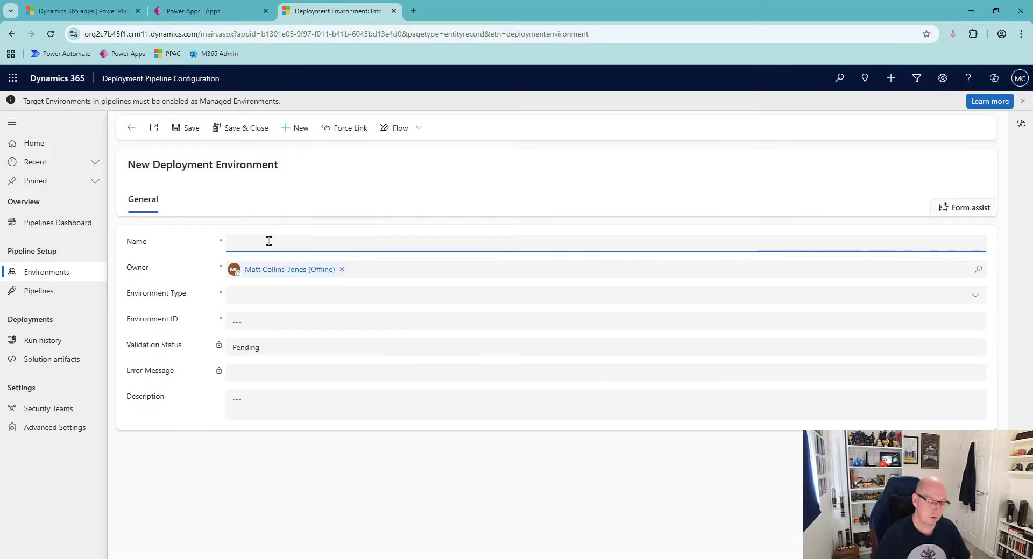
text(MCJ Preview)
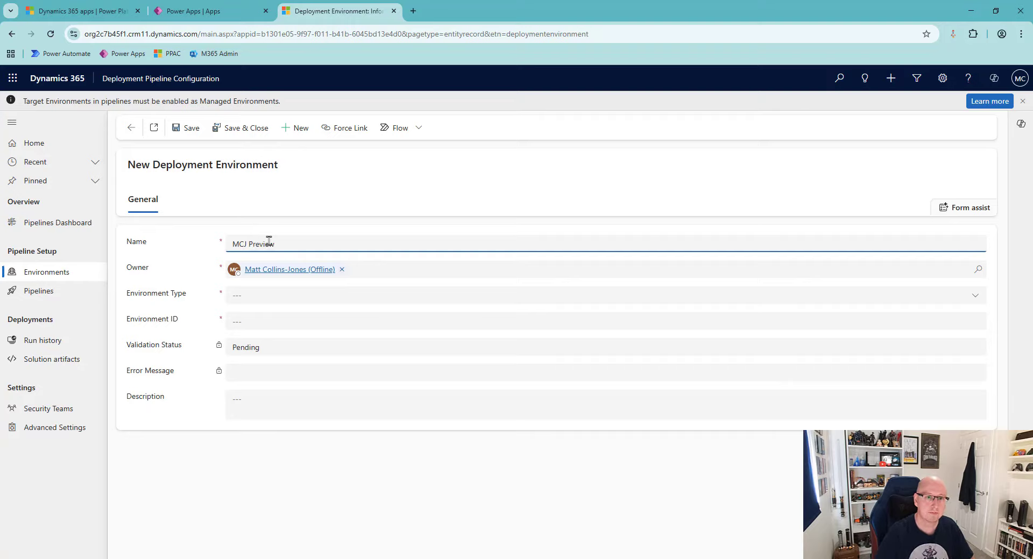
click(295, 296)
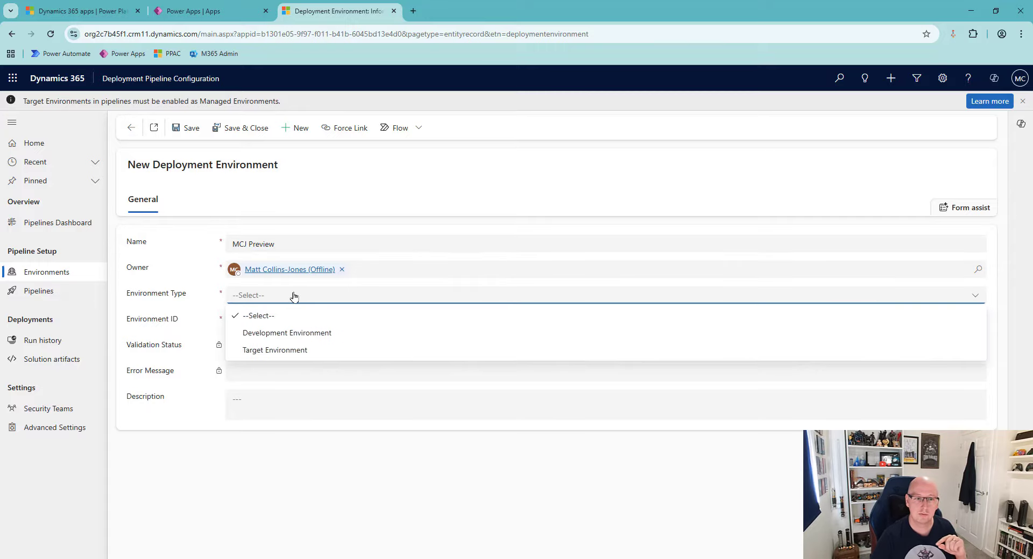
click(320, 335)
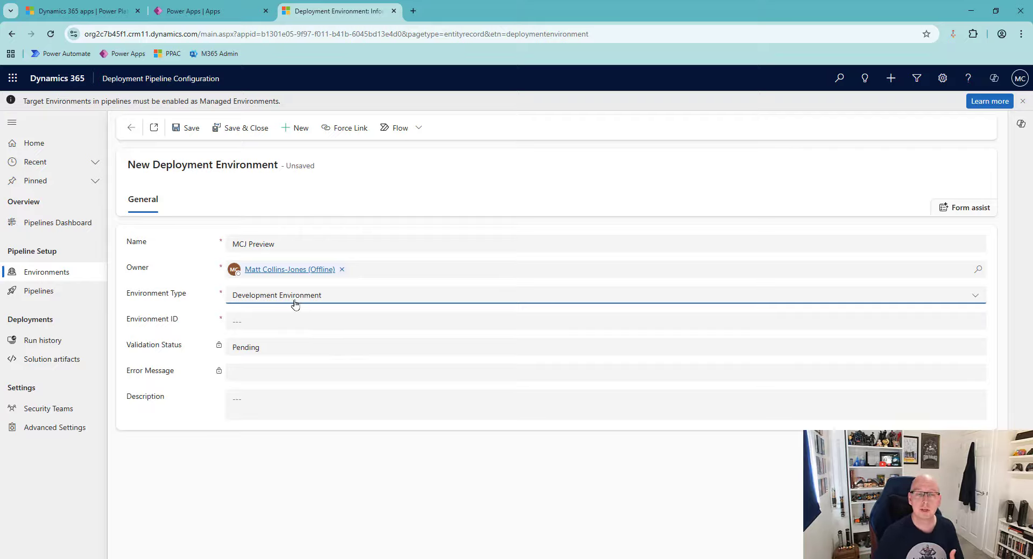
- Switch to the Power Platform admin center and copy the environment ID of the MCJ Preview environment
click(74, 13)
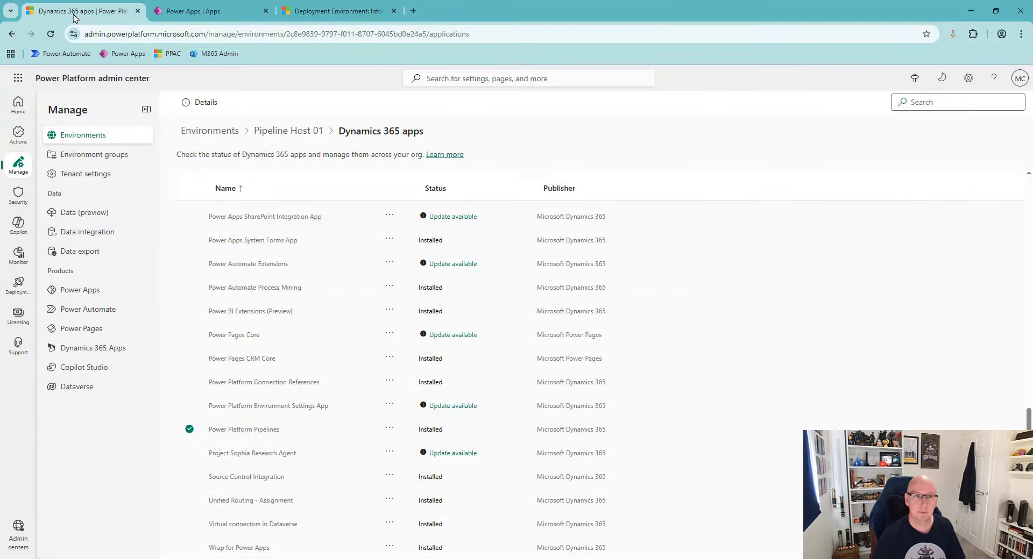
click(89, 138)
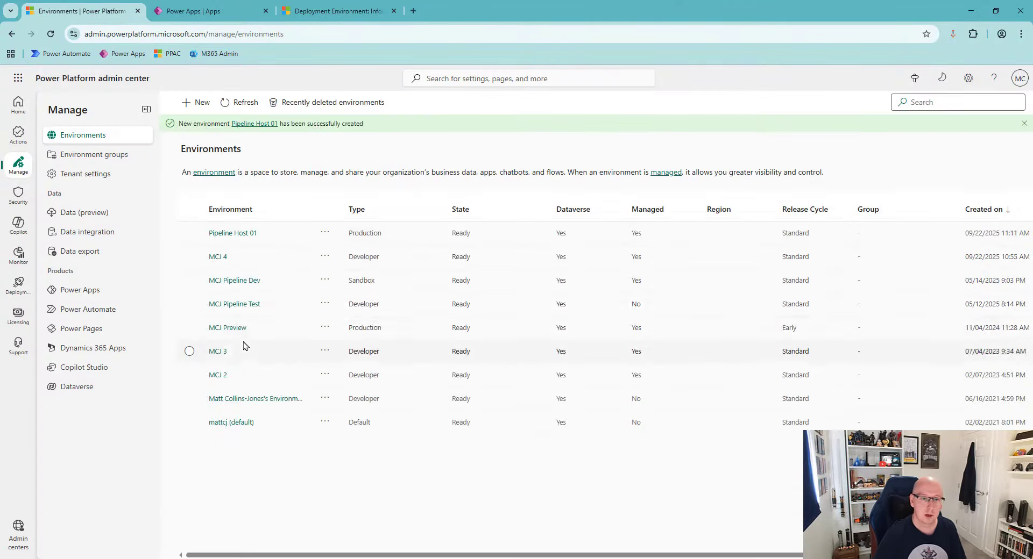
click(227, 329)
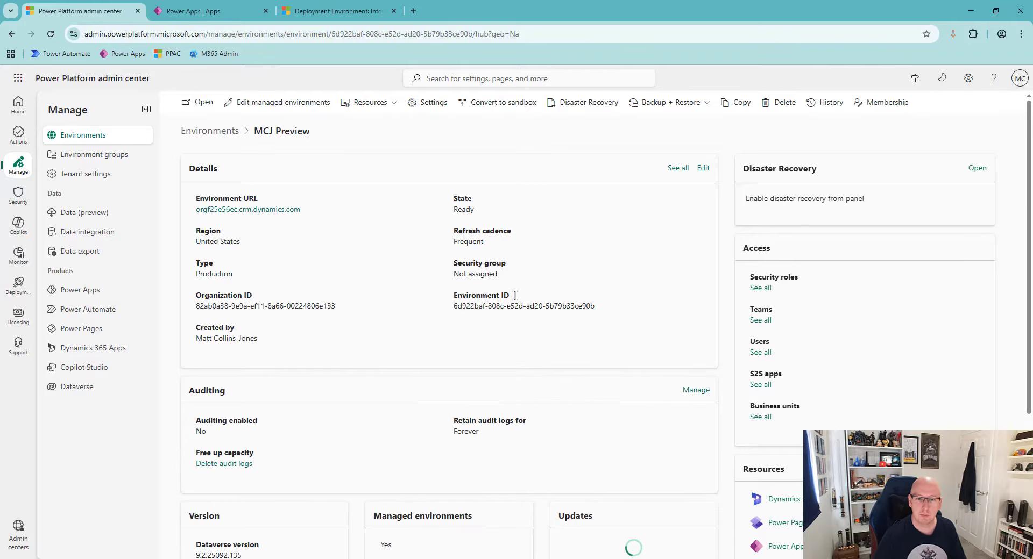
drag(594, 306, 455, 307)
key(ctrl+c)
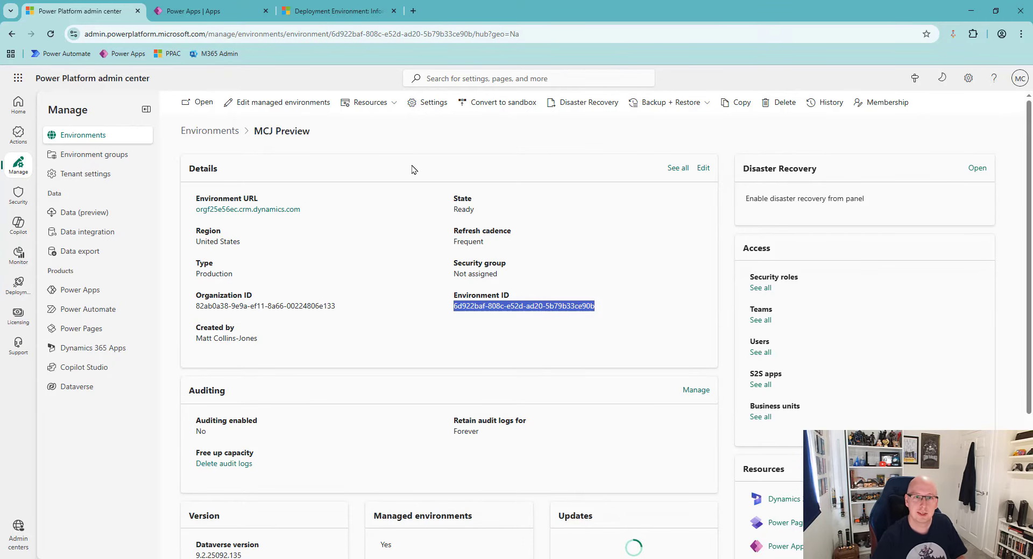
- Back in Deployment Pipeline Configuration, paste the copied environment ID into the new deployment environment, save the record and dismiss the smart paste tip
click(228, 9)
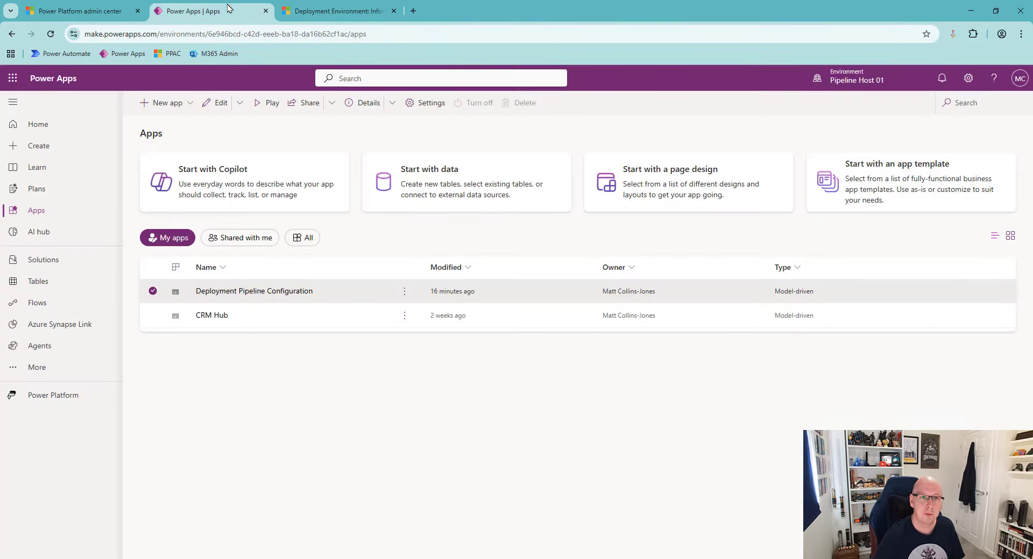
click(322, 13)
click(252, 320)
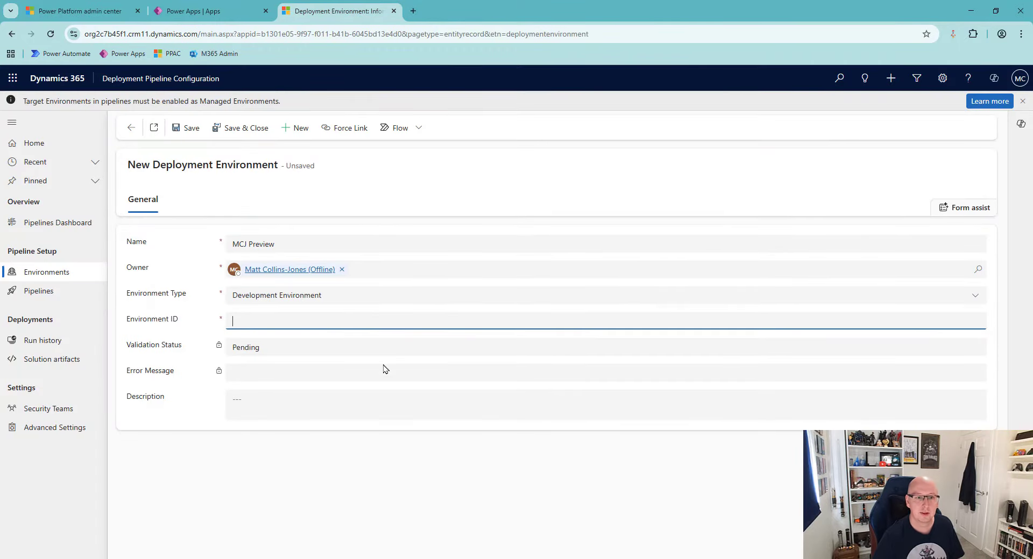
key(ctrl+v)
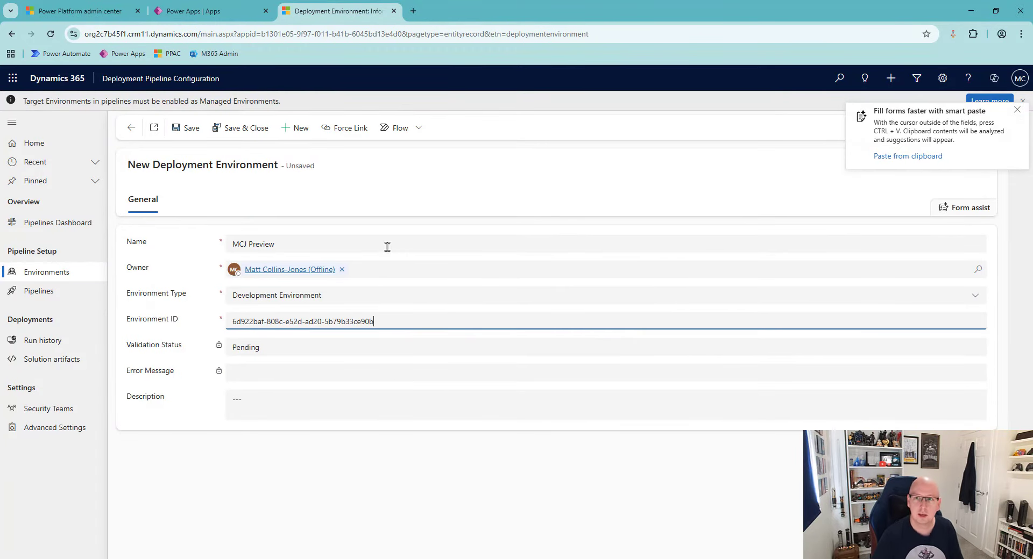
click(186, 131)
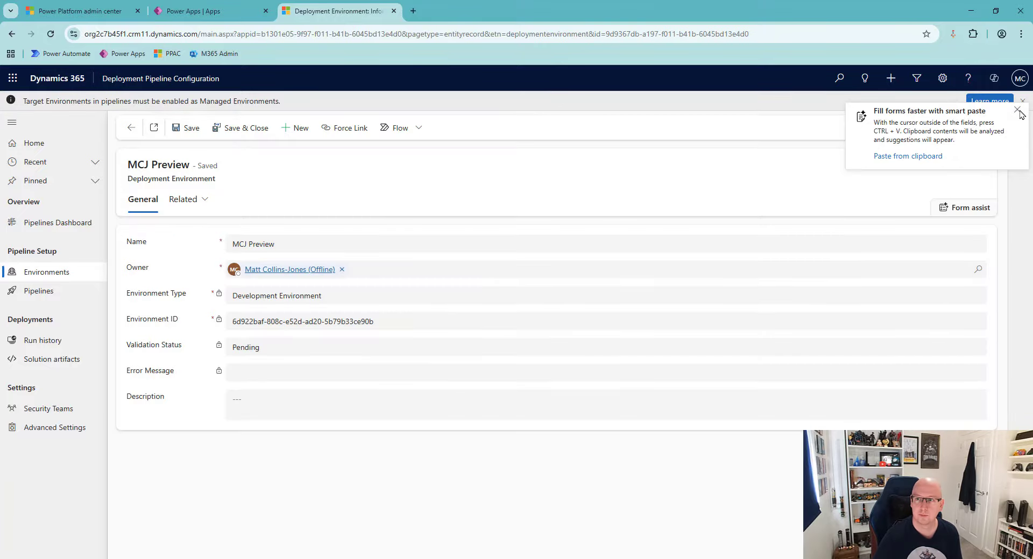
click(1017, 110)
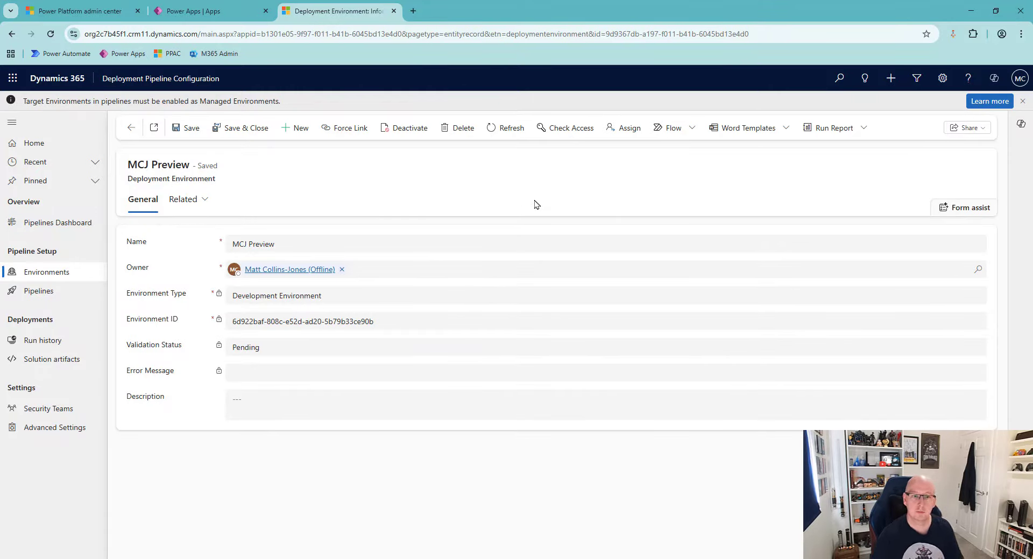
- Refresh the MCJ Preview deployment environment record to check its validation, and delete the record
click(506, 128)
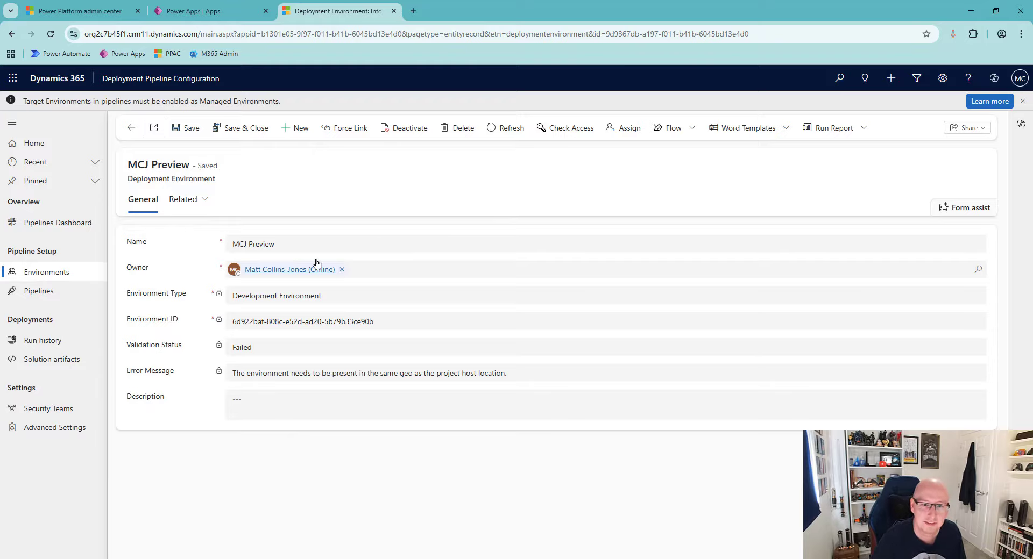
click(494, 132)
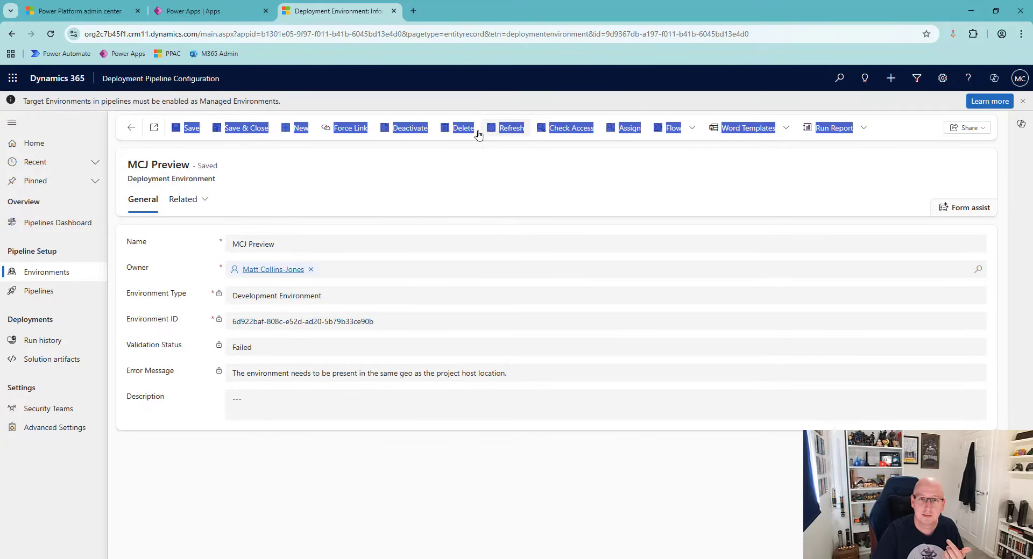
click(461, 127)
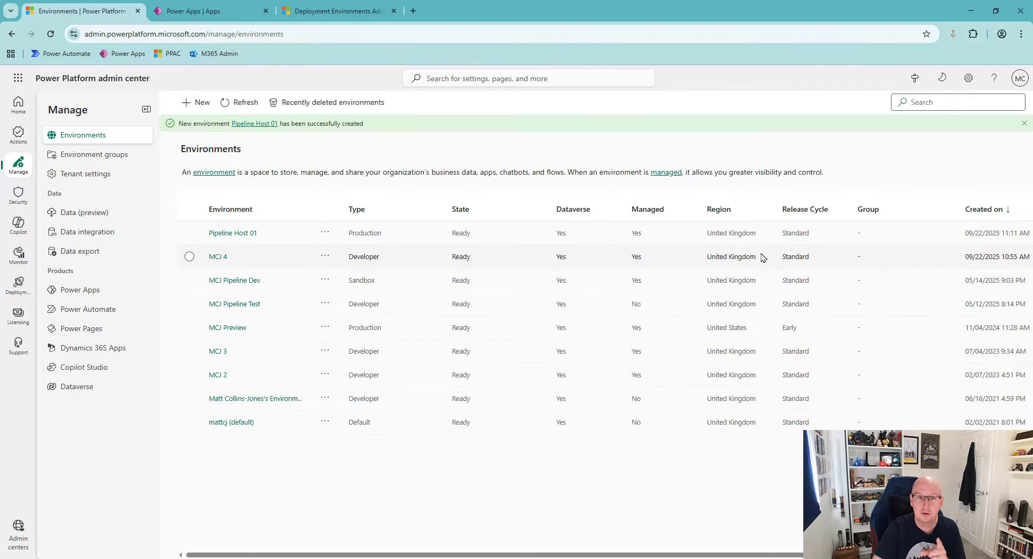
- Enable Cross-Geo Solution Deployment in the pipeline configuration's advanced settings, save the change and dismiss the Managed Environments notice
click(242, 11)
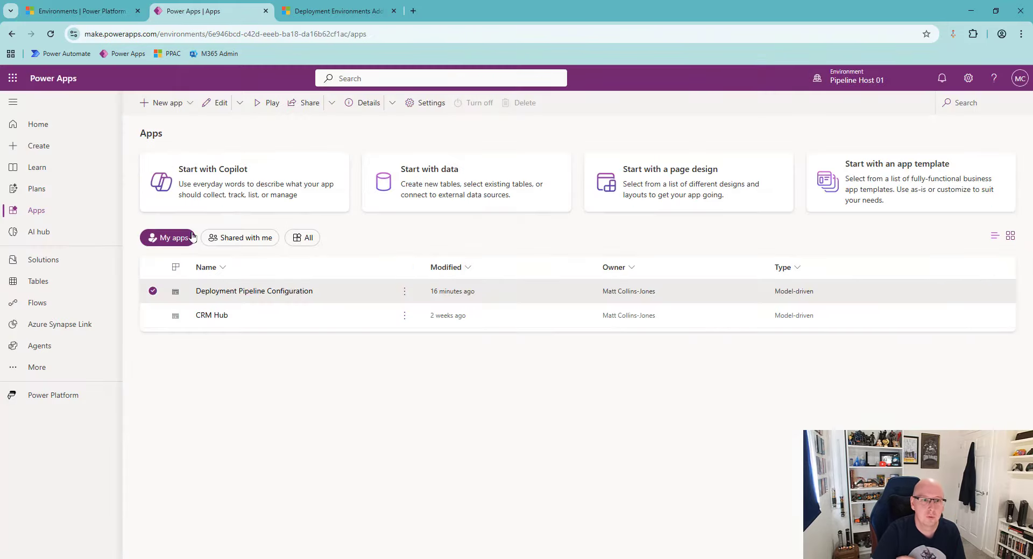
click(291, 12)
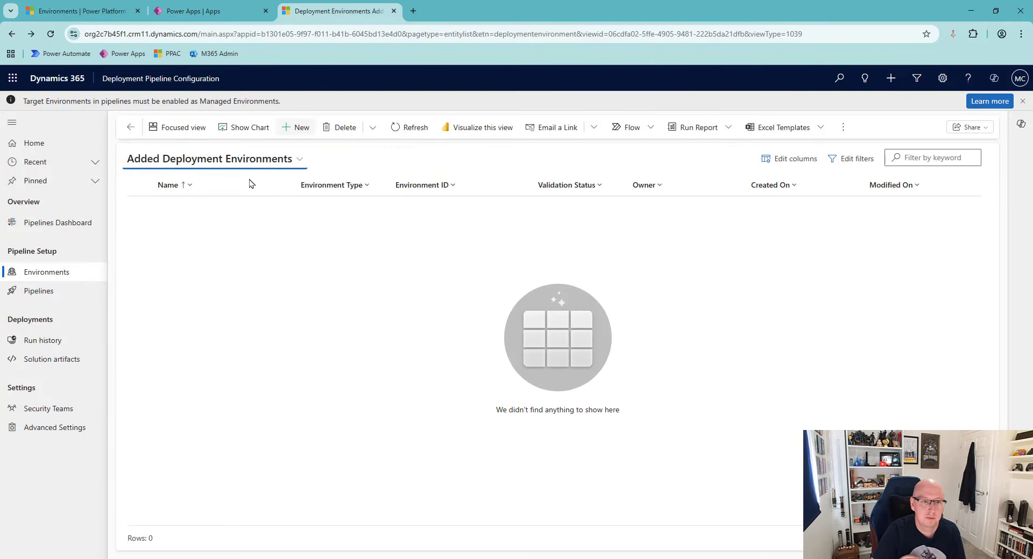
click(59, 427)
click(137, 181)
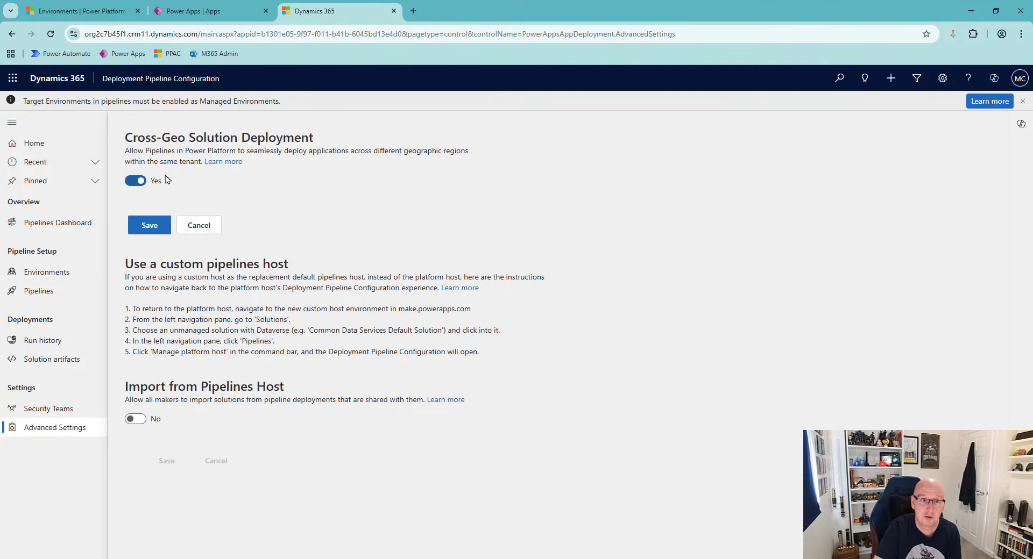
click(150, 225)
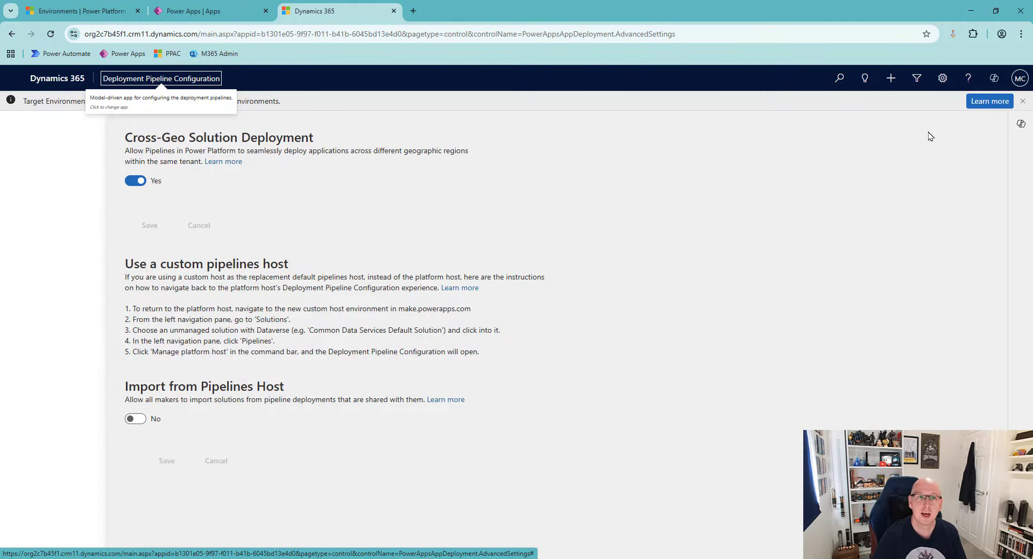
click(1022, 101)
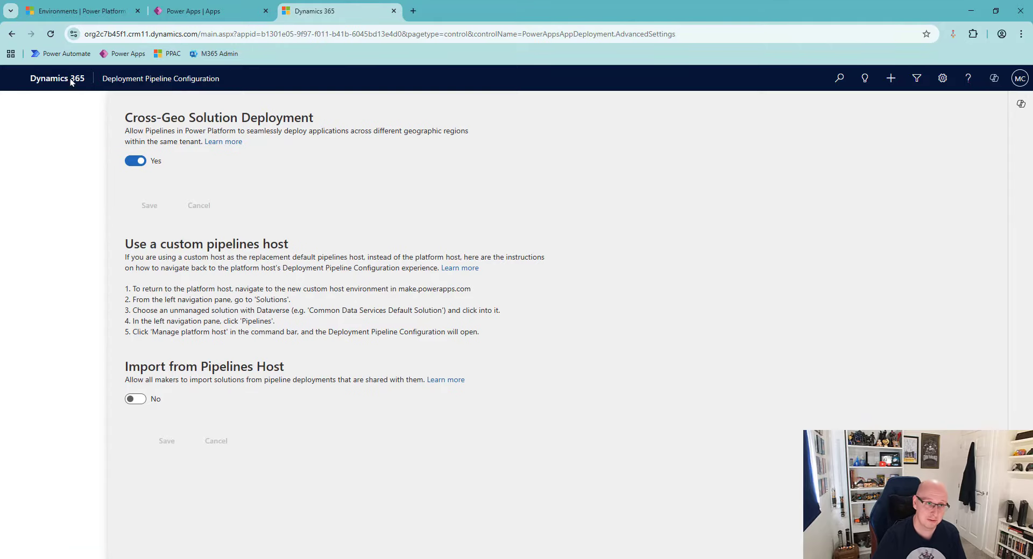
- Reload the page and start a new deployment environment named MCJ Preview with the type Development Environment
click(50, 34)
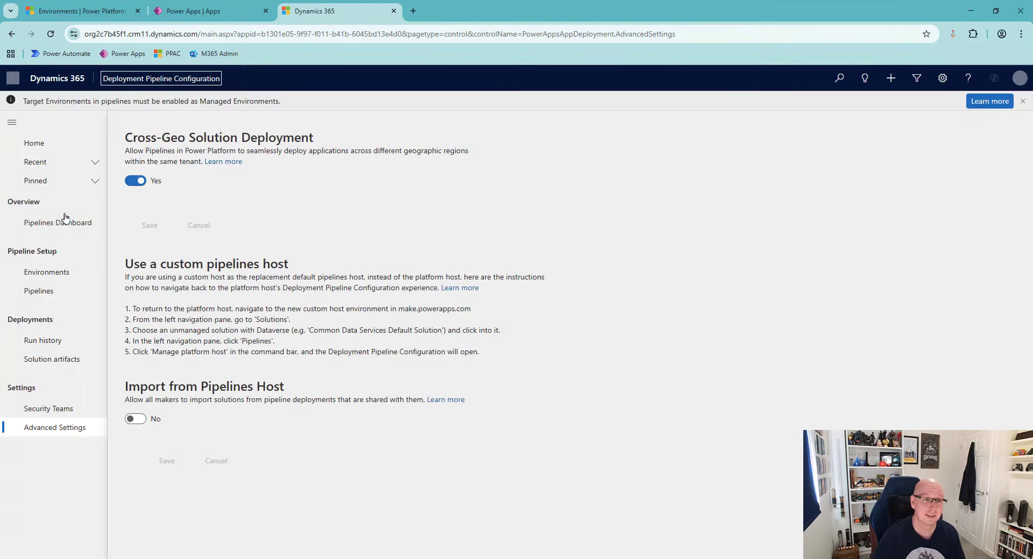
click(54, 278)
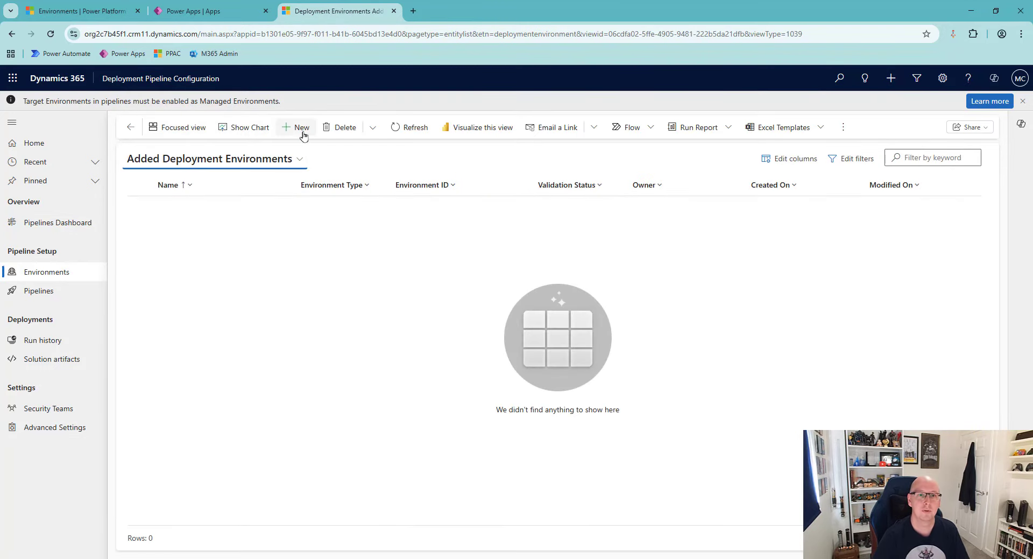
click(298, 127)
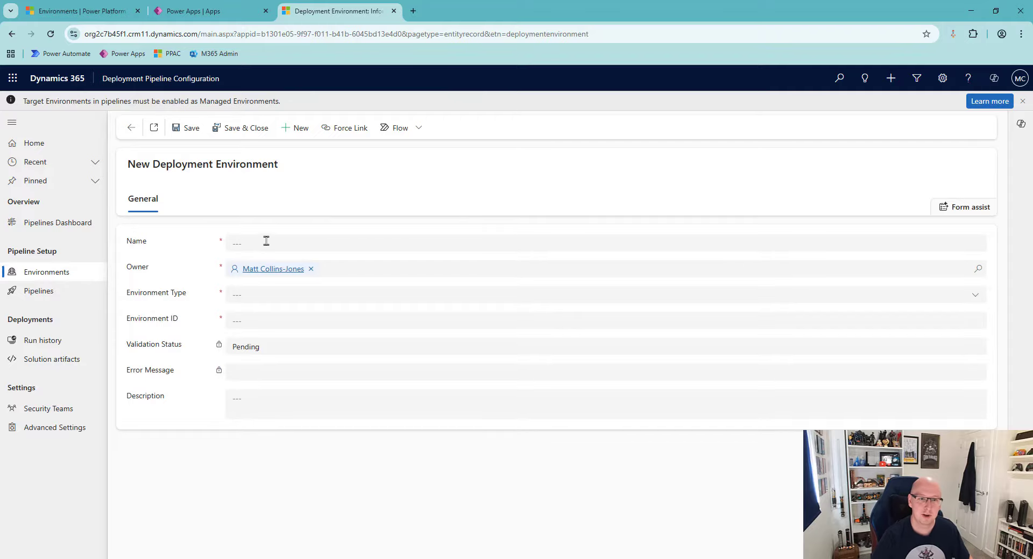
click(265, 241)
click(321, 266)
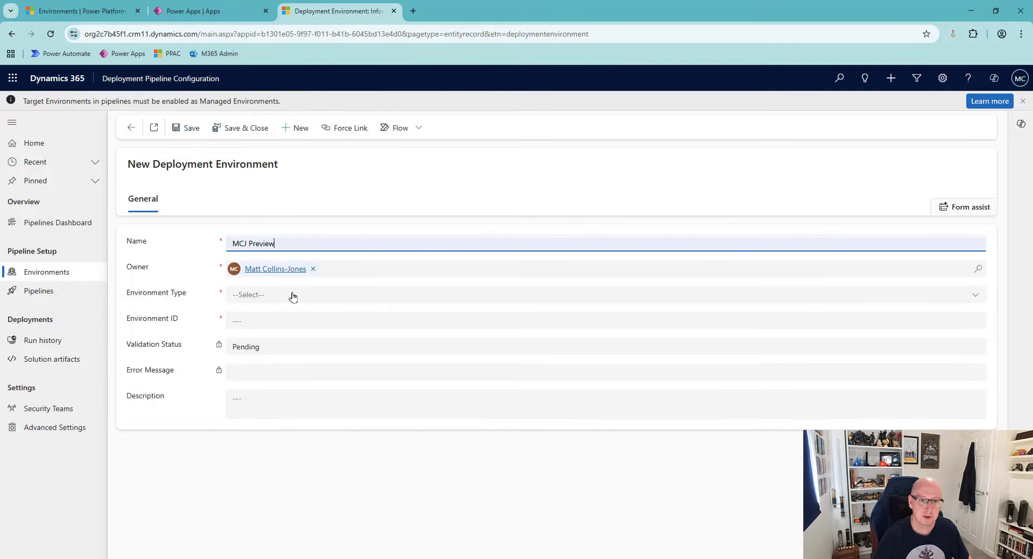
click(291, 295)
click(293, 333)
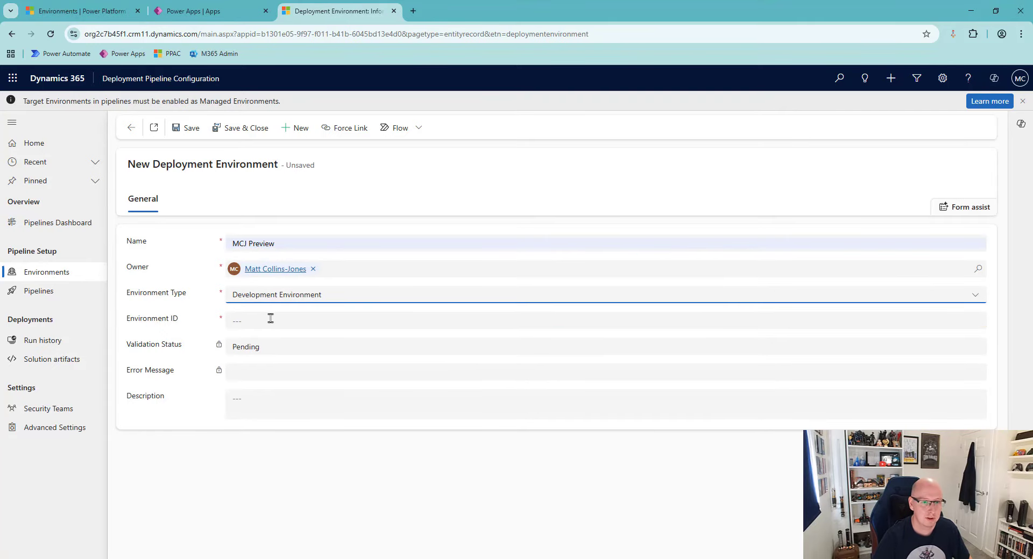
- Enter the copied environment ID for MCJ Preview, save the record and refresh it to check its validation status
click(271, 318)
click(322, 342)
click(185, 128)
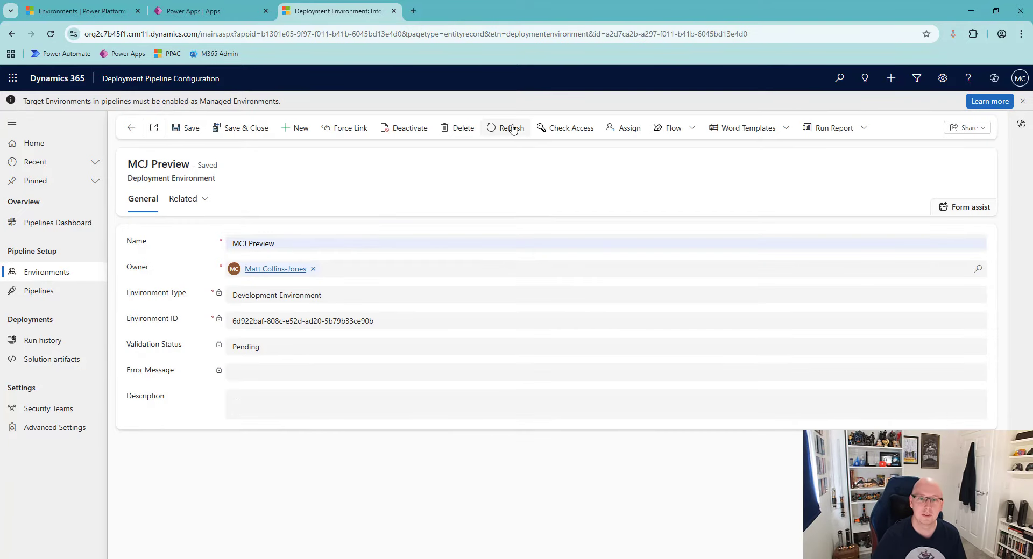
click(511, 129)
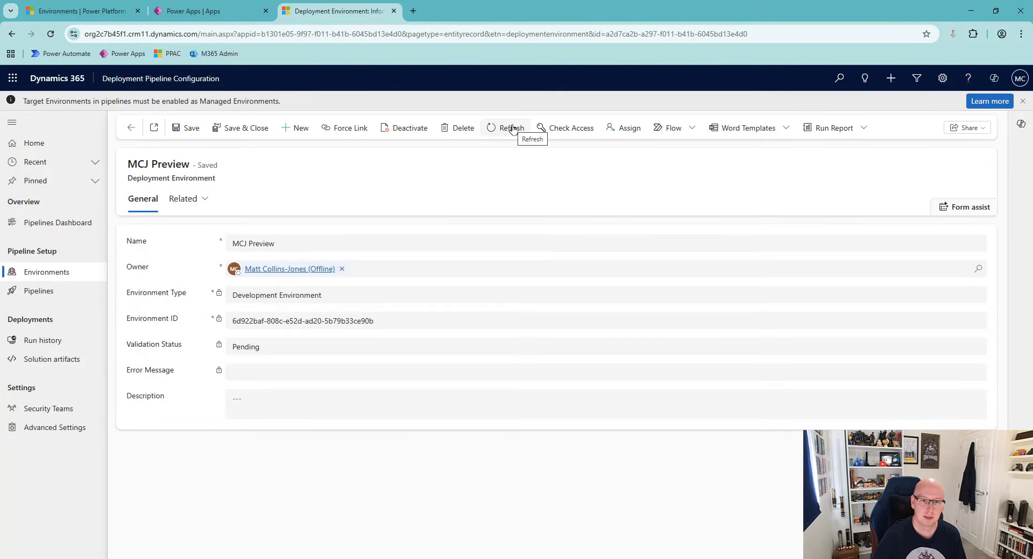
click(511, 128)
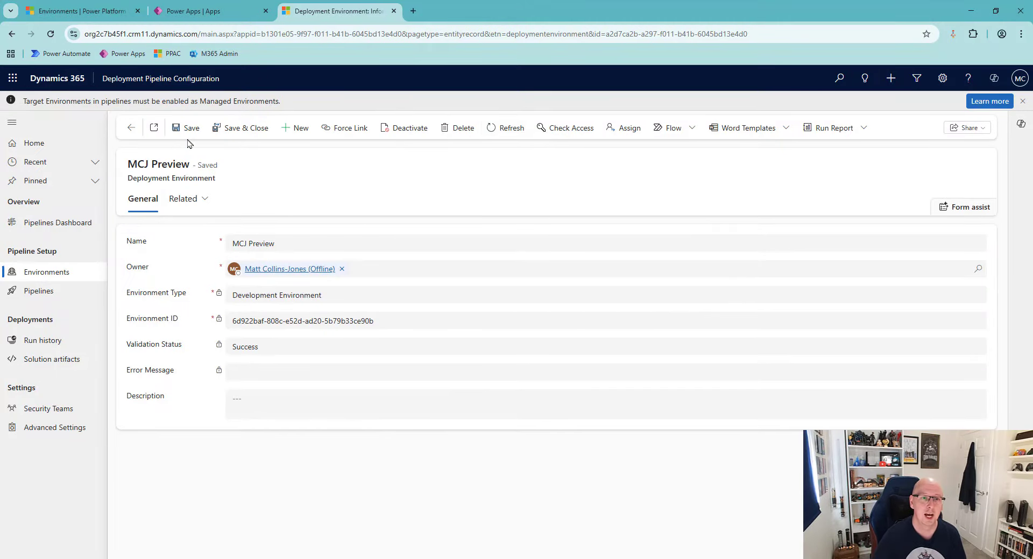
- Start another new deployment environment record and name it MCJ 4
click(295, 128)
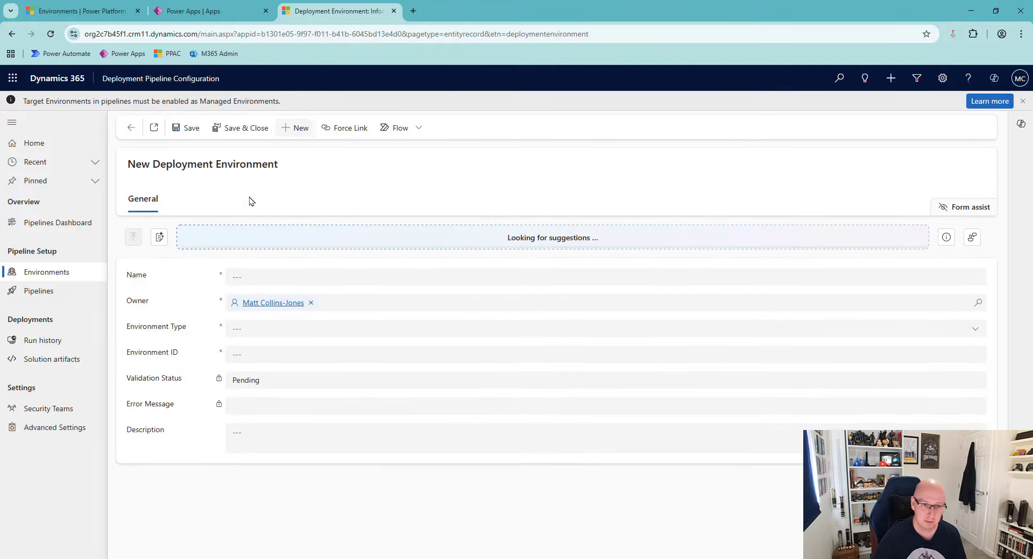
click(329, 277)
text(M)
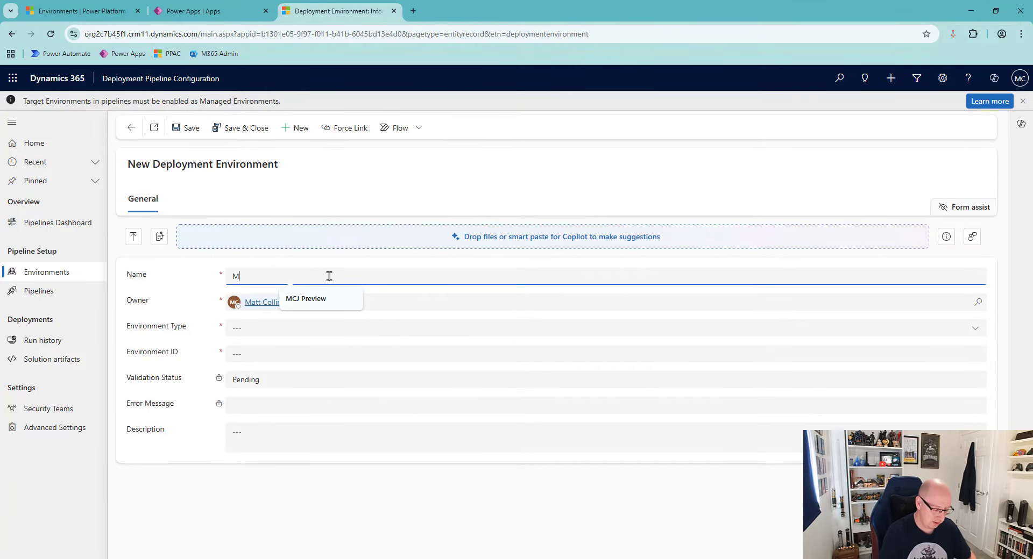
text(CJ 4)
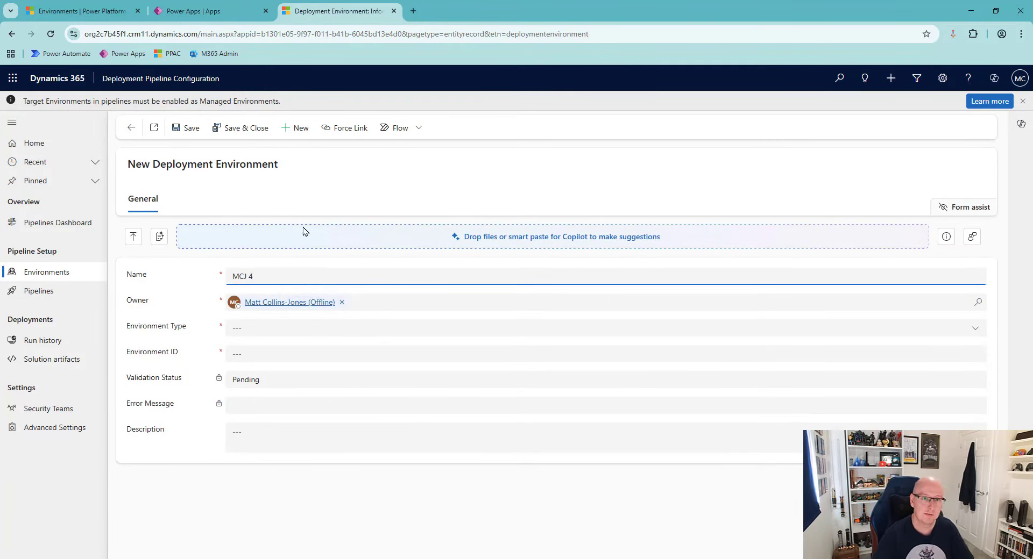
- Switch to the Power Platform admin center and copy the environment ID of the MCJ 4 environment
click(116, 12)
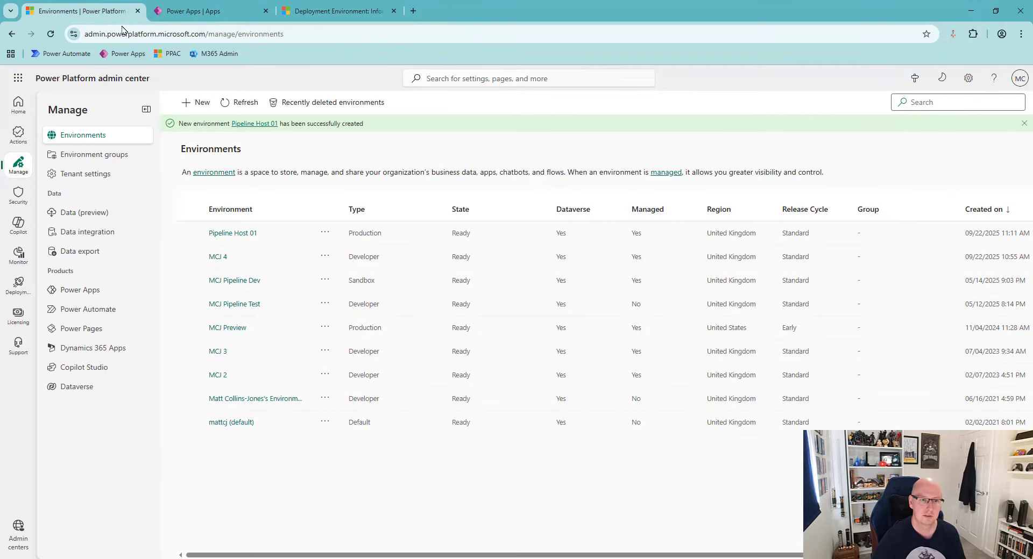
click(218, 257)
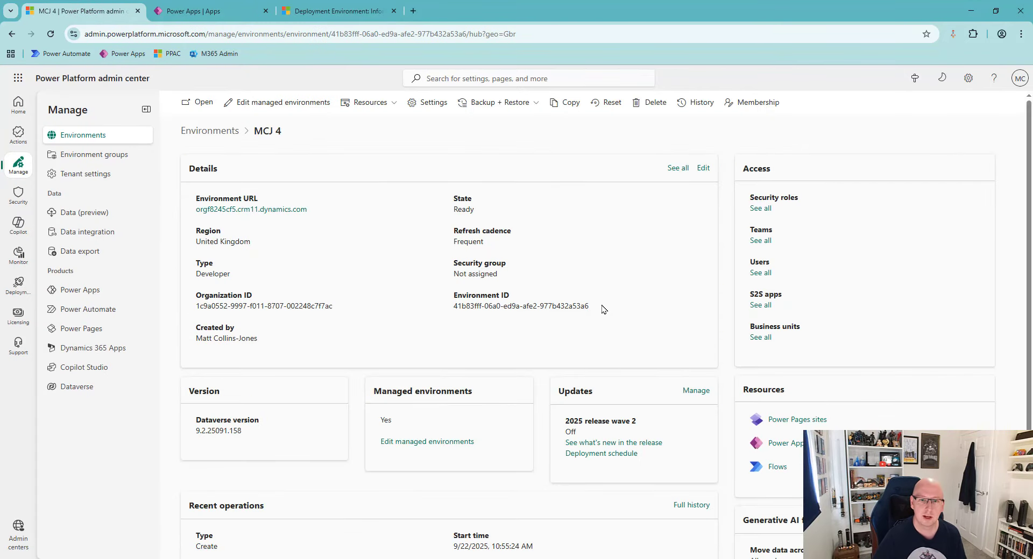
drag(495, 319, 453, 307)
key(ctrl+c)
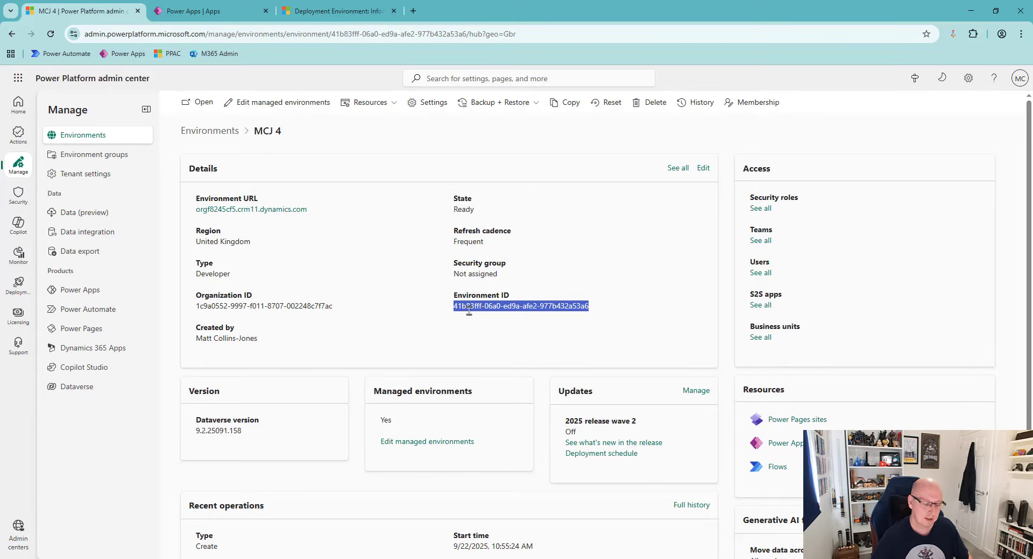
- Back in Deployment Pipeline Configuration, save MCJ 4 as a Target Environment with the copied environment ID, then check its validation and the environments list
click(193, 11)
click(337, 11)
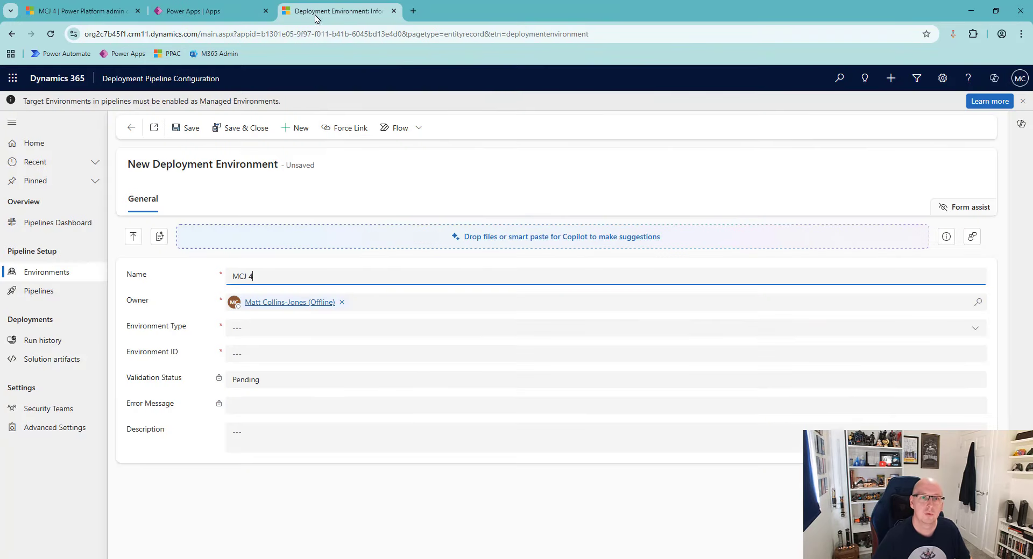
click(254, 329)
click(281, 384)
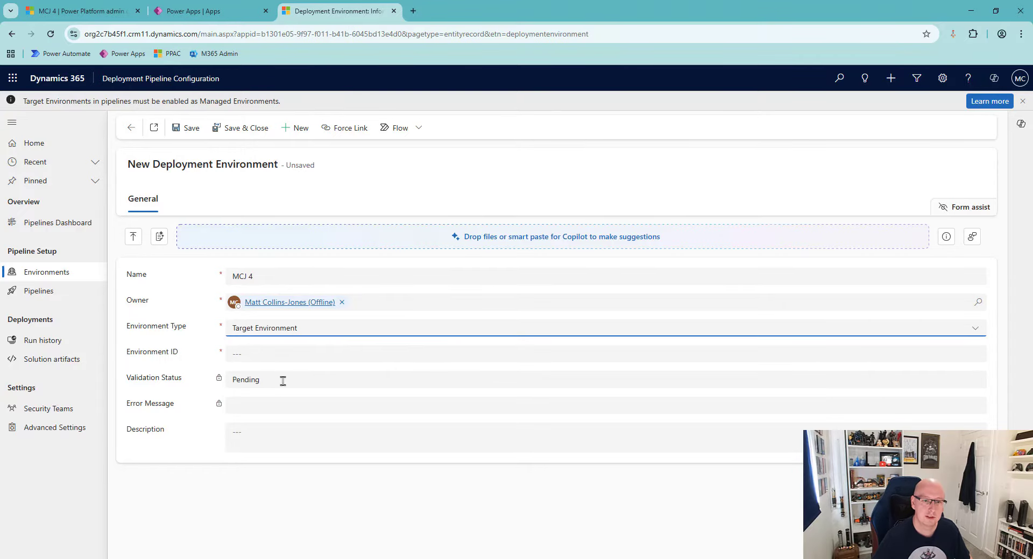
click(249, 355)
key(ctrl+v)
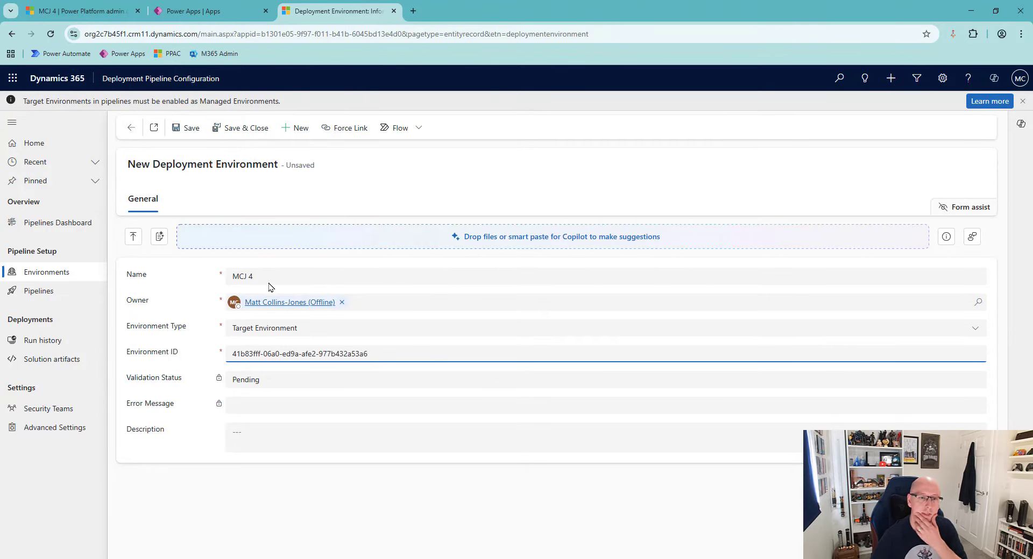
click(187, 134)
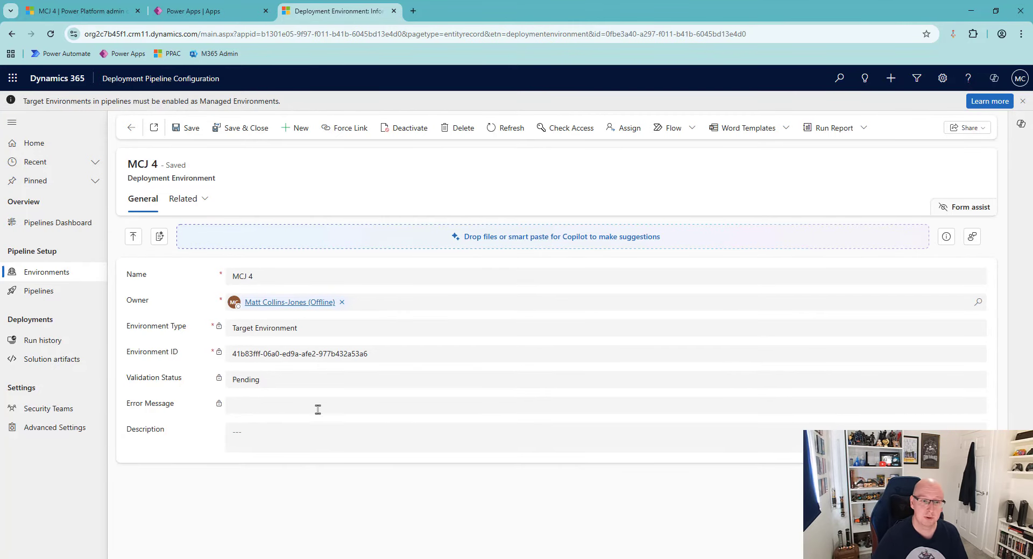
click(522, 134)
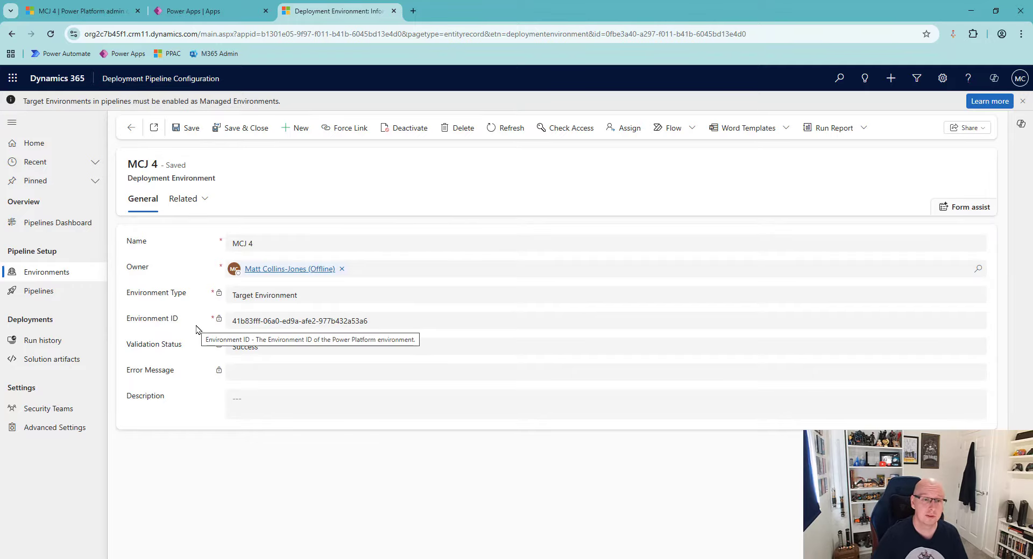
click(46, 272)
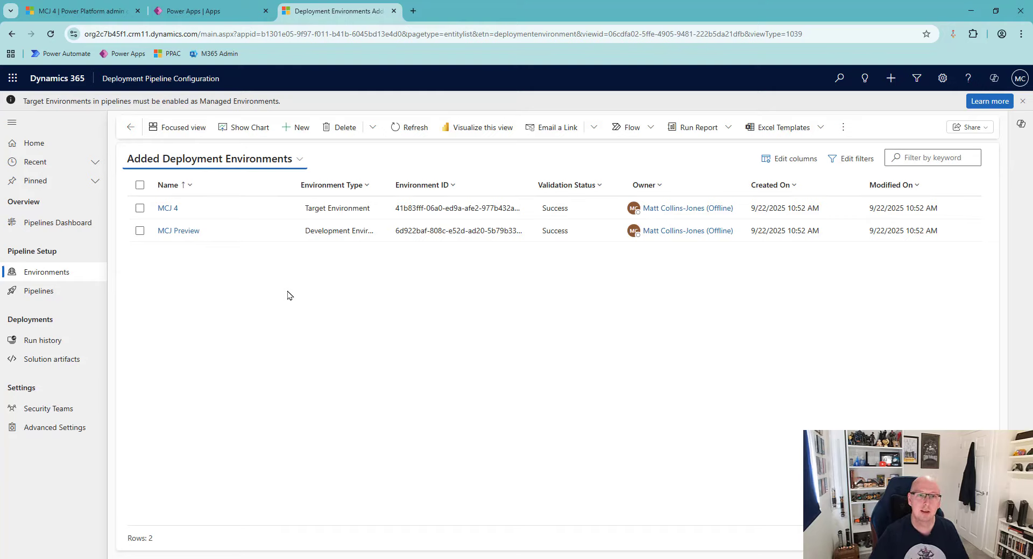
- Create and save a new deployment pipeline named MCJ Preview to MCJ 4, leaving its description empty
click(45, 291)
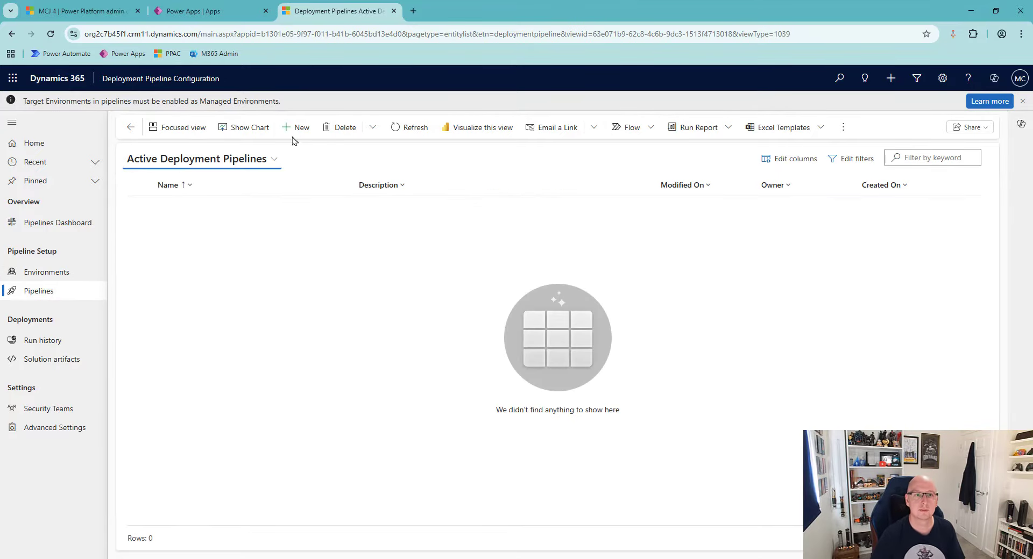
click(298, 128)
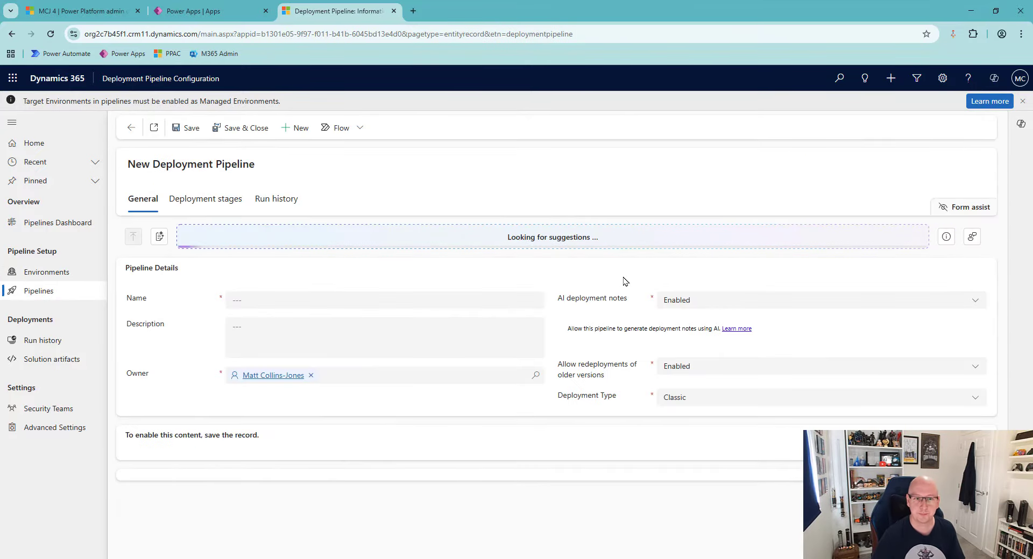
click(336, 274)
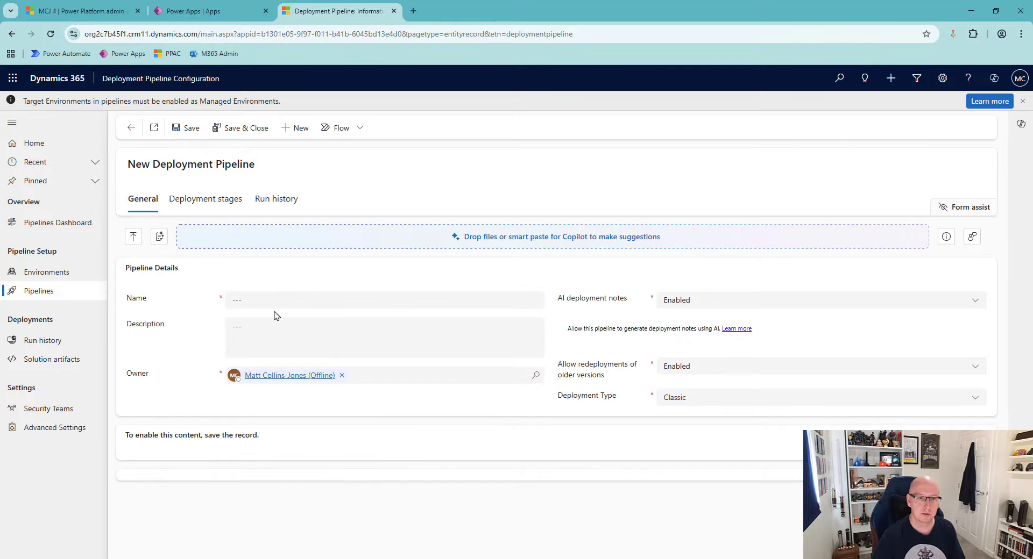
click(294, 297)
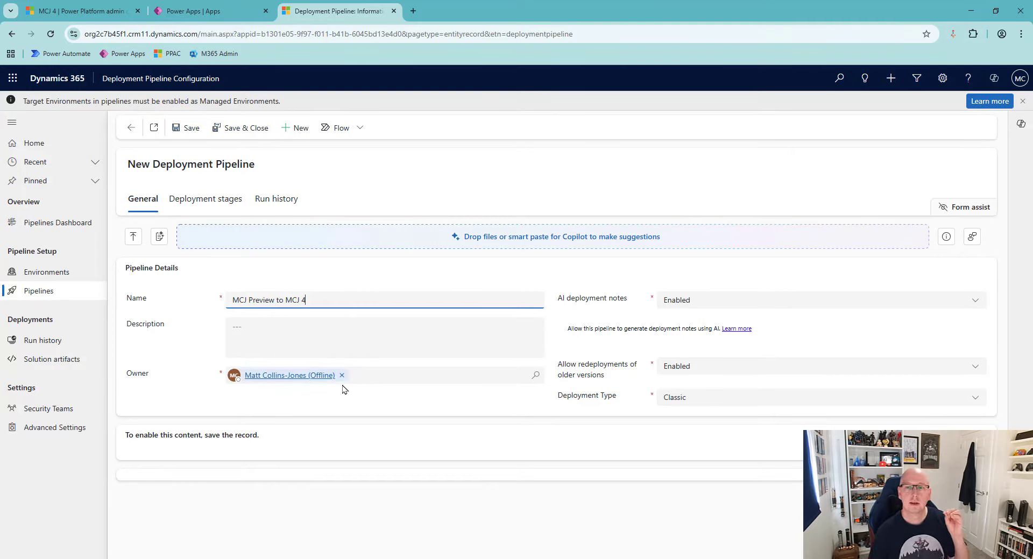
click(446, 332)
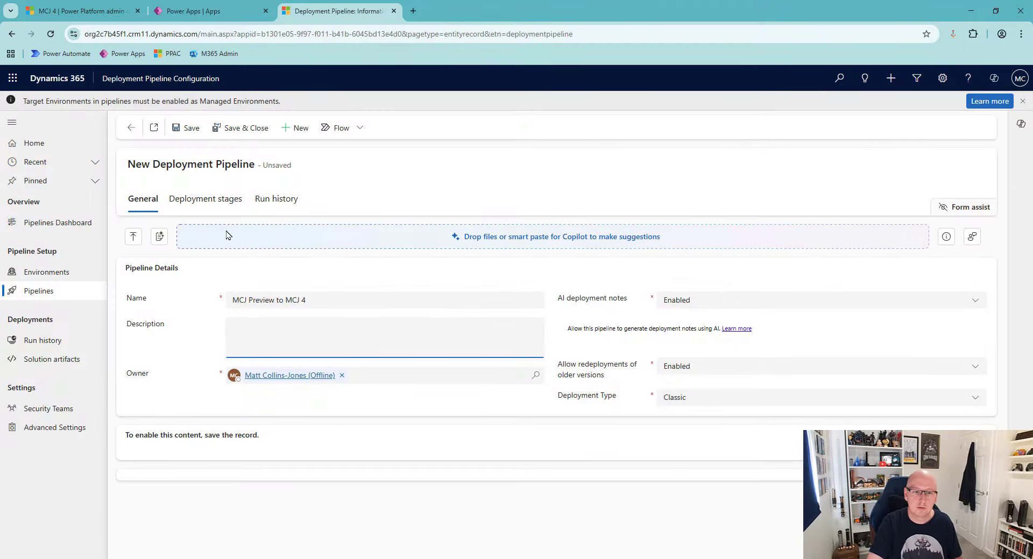
click(190, 128)
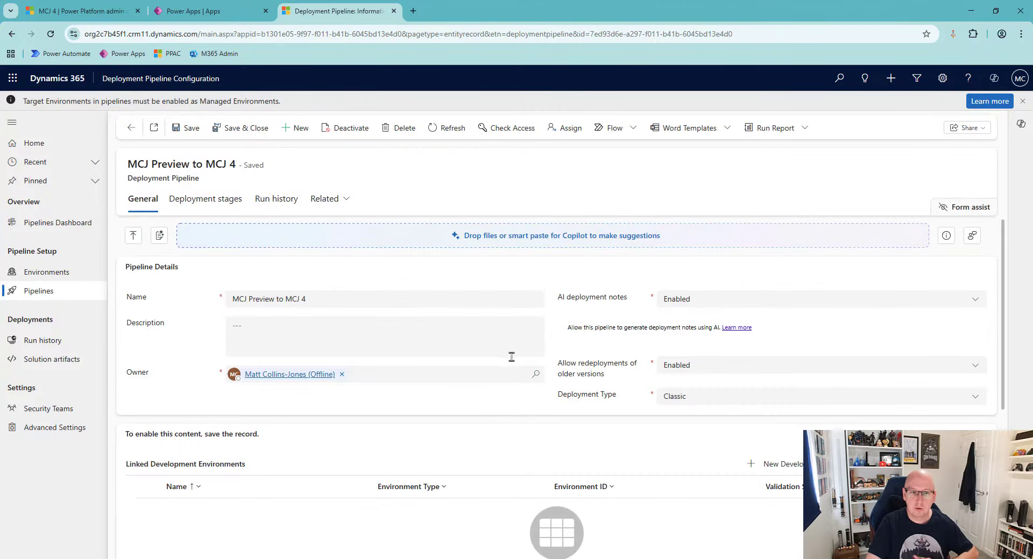
- Link the existing MCJ Preview deployment environment to the pipeline as its development environment, without creating a new one
scroll(679, 356, down, 4)
scroll(680, 356, up, 1)
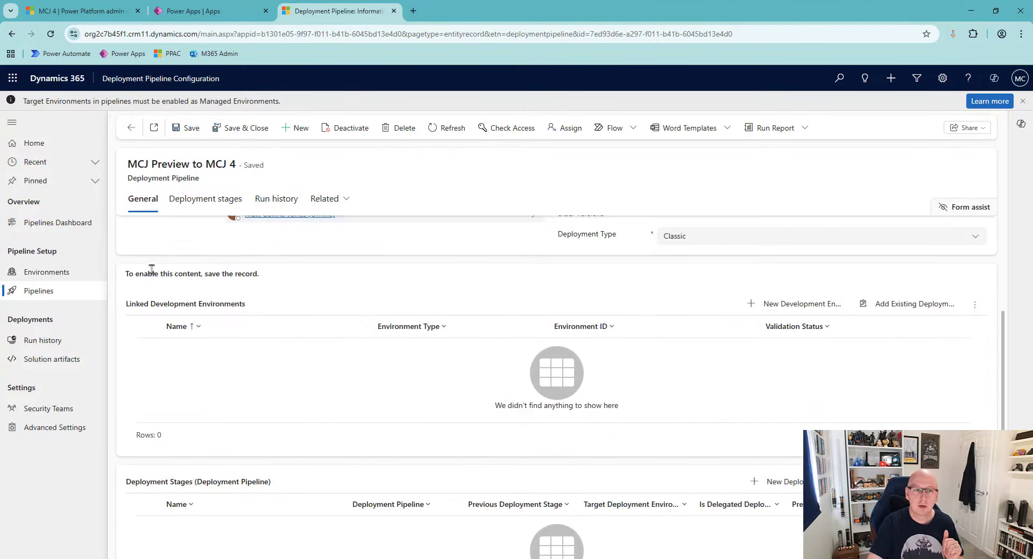
scroll(461, 341, down, 2)
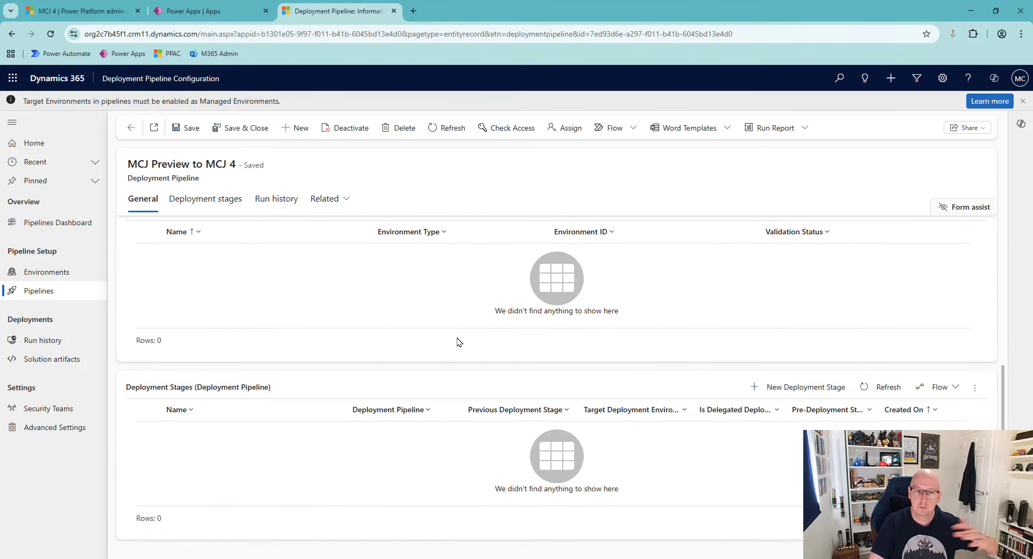
scroll(459, 341, up, 2)
scroll(344, 325, down, 2)
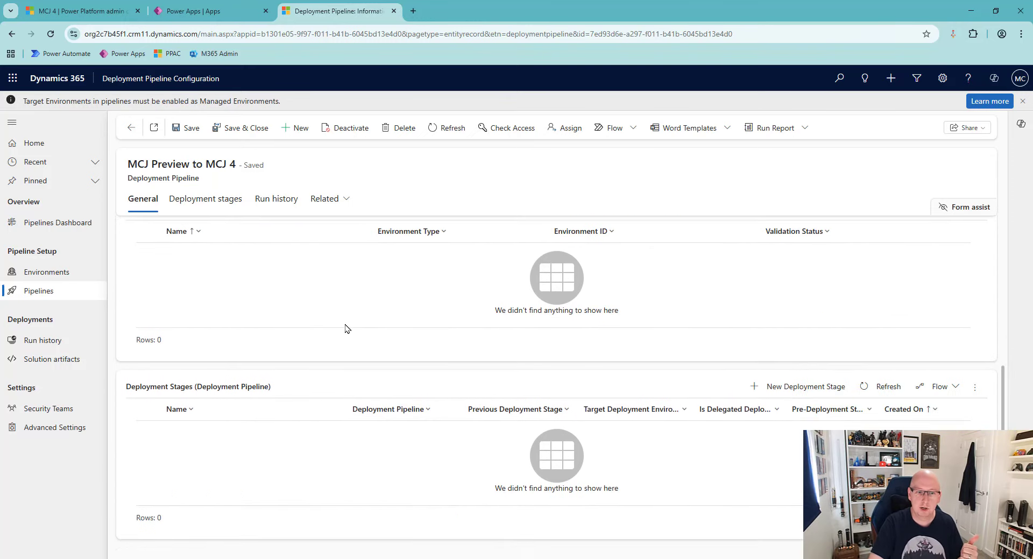
scroll(466, 415, up, 3)
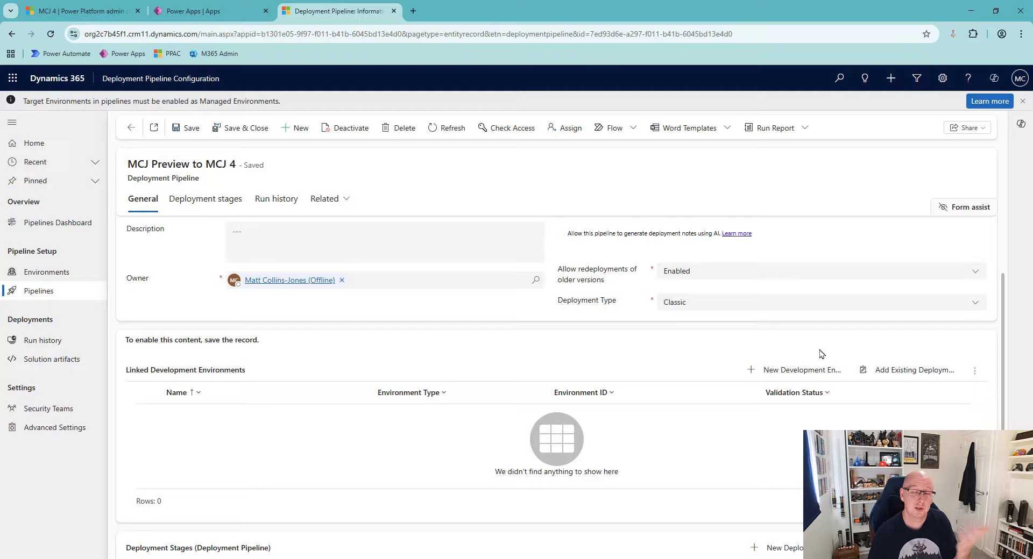
click(796, 370)
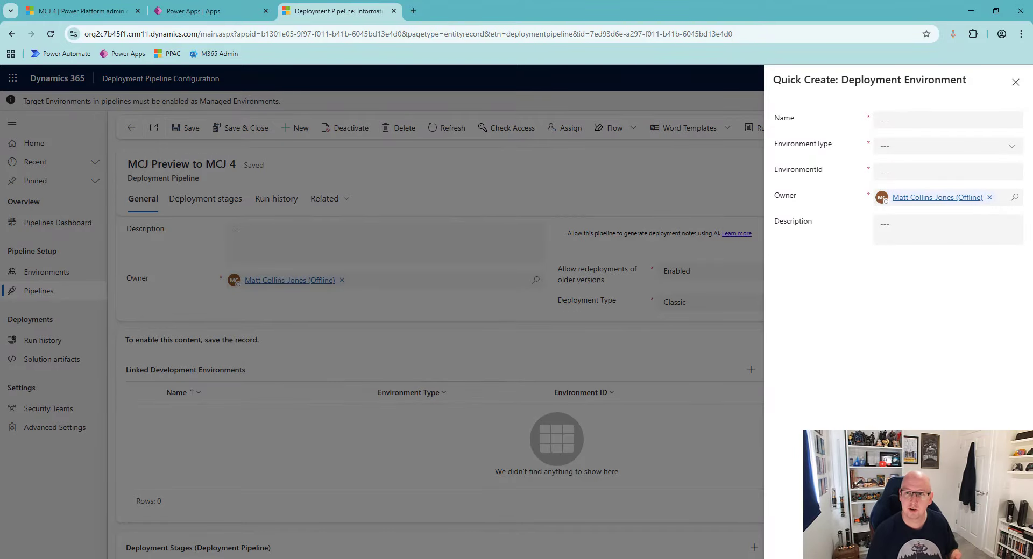
key(Escape)
click(924, 370)
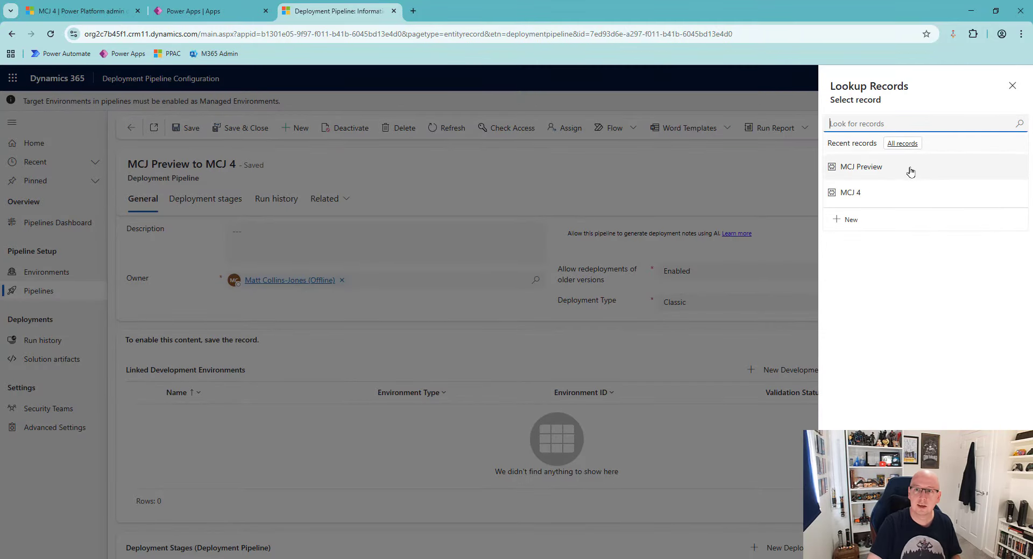
click(901, 172)
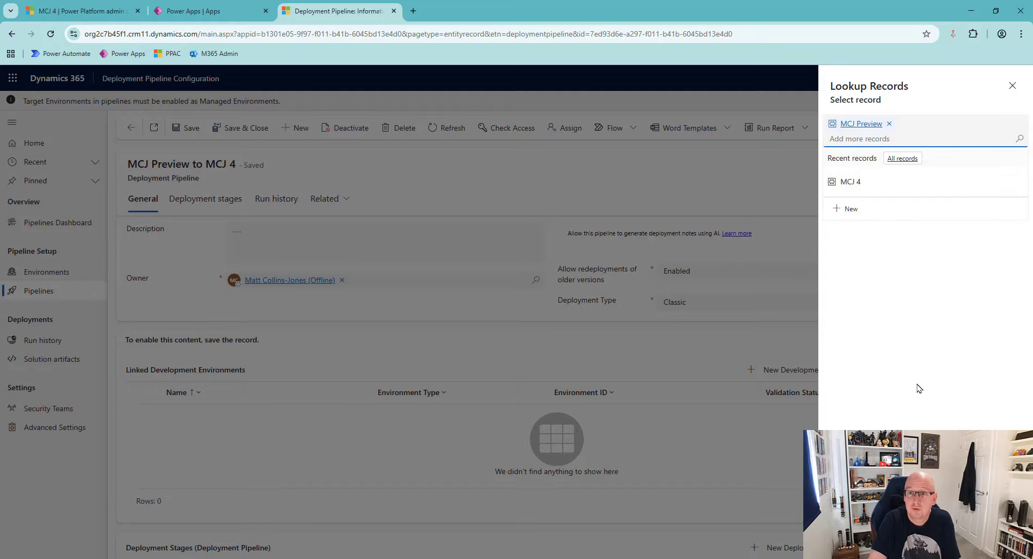
click(951, 541)
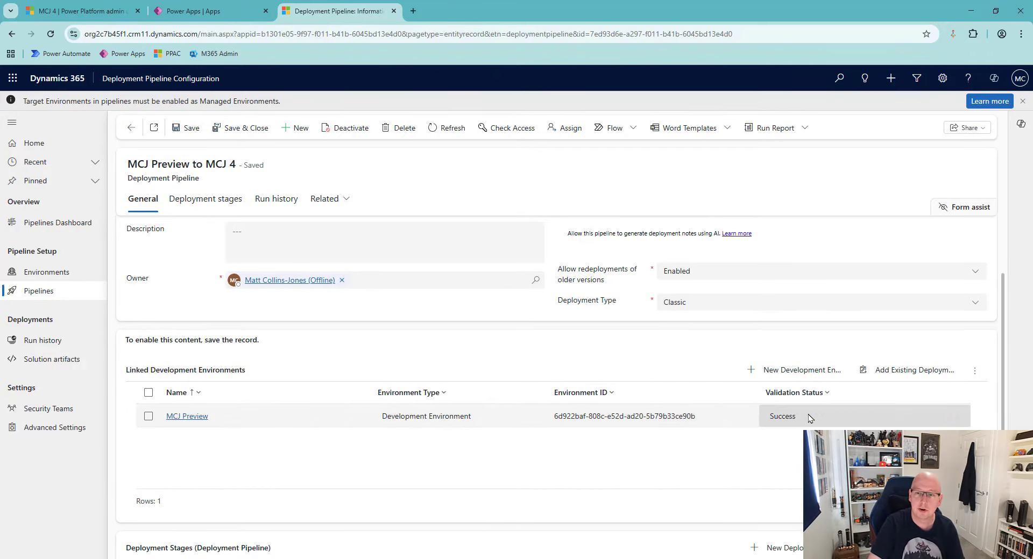
scroll(809, 418, down, 1)
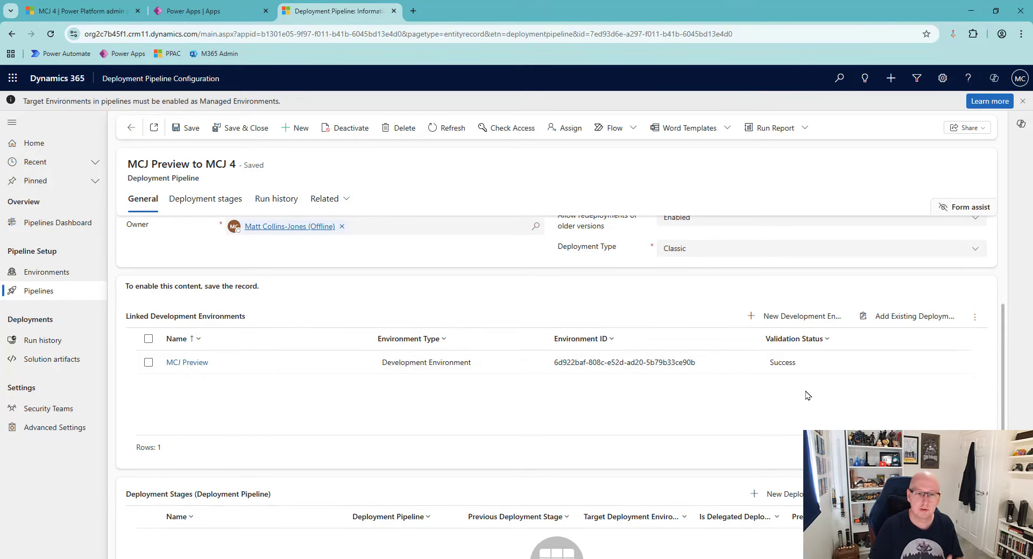
- Start a new deployment stage for the MCJ Preview to MCJ 4 pipeline and name it Prev to MCJ 4, leaving the description empty
scroll(784, 334, down, 2)
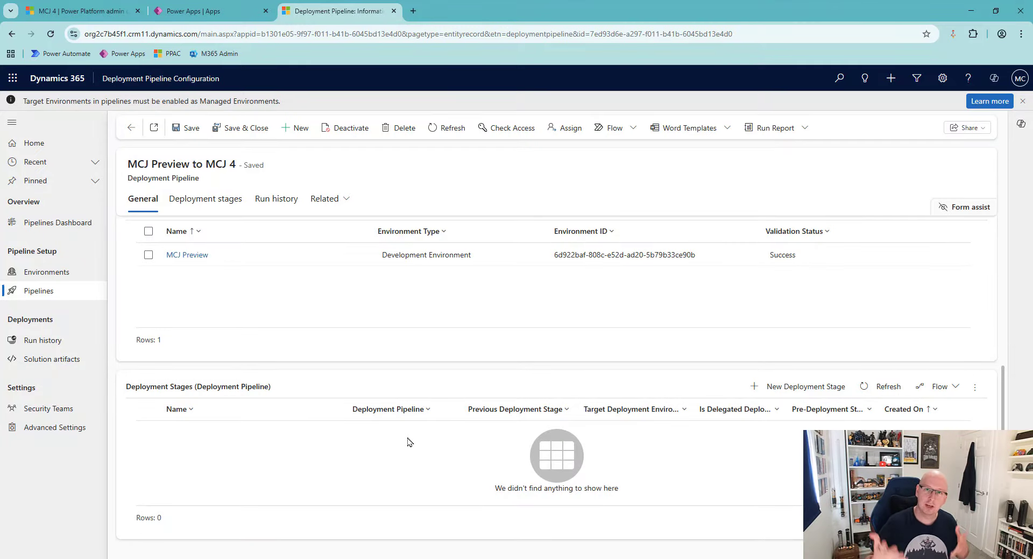
click(800, 390)
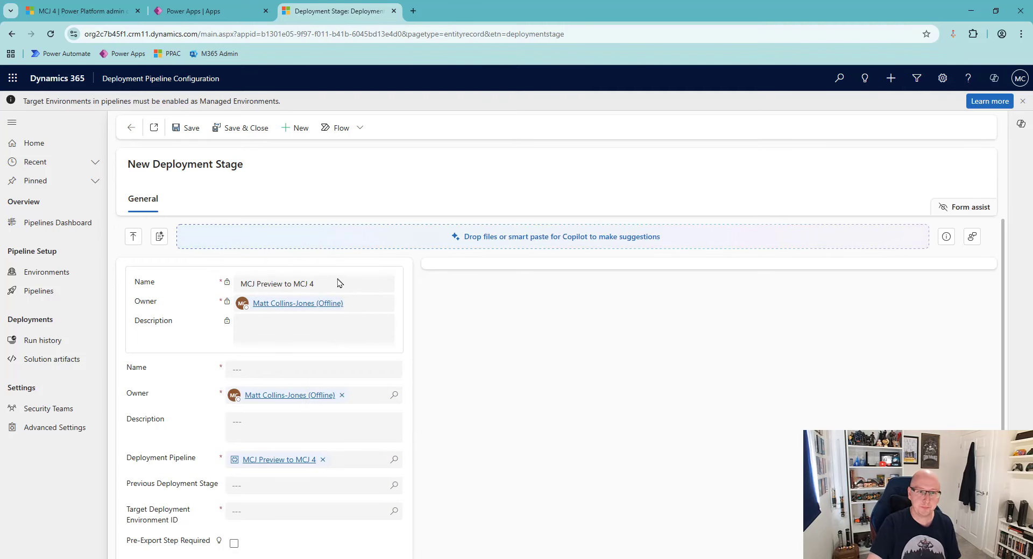
drag(241, 299, 341, 305)
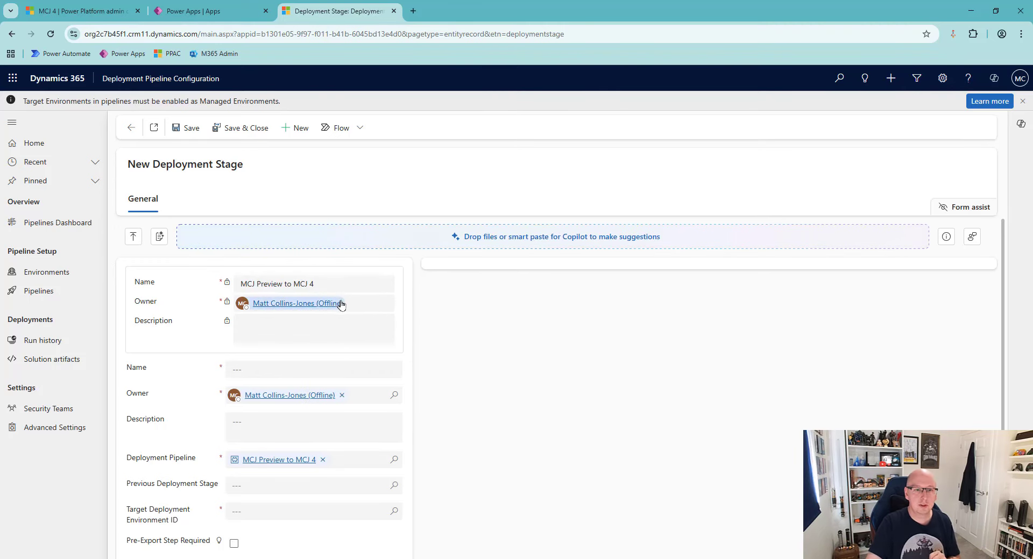
scroll(333, 280, down, 2)
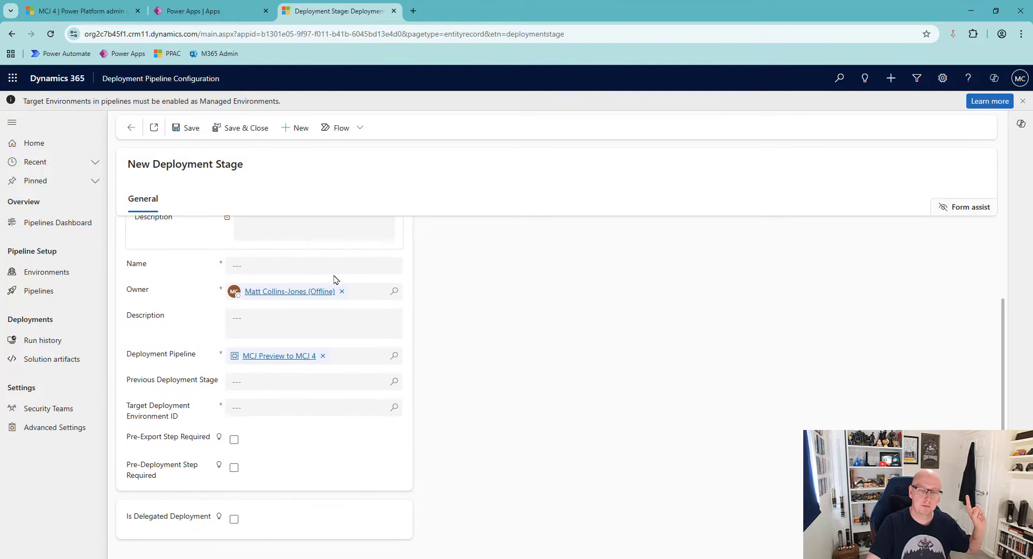
scroll(332, 264, up, 2)
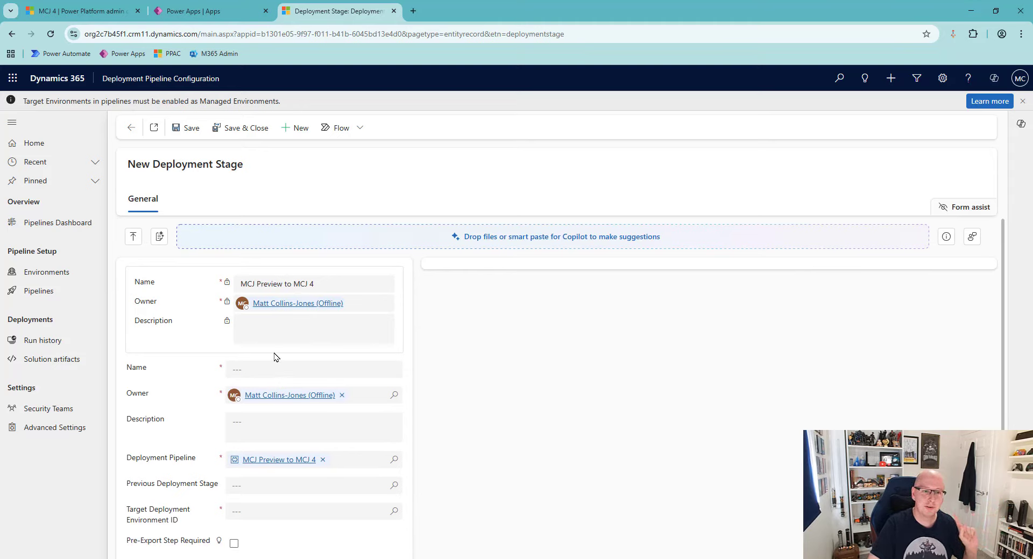
click(285, 374)
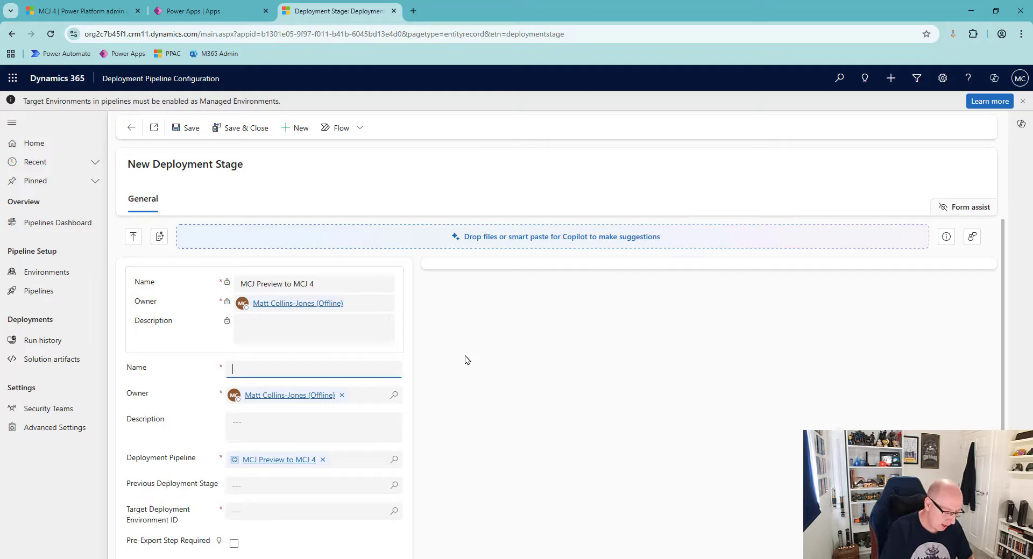
text(Prev to MC)
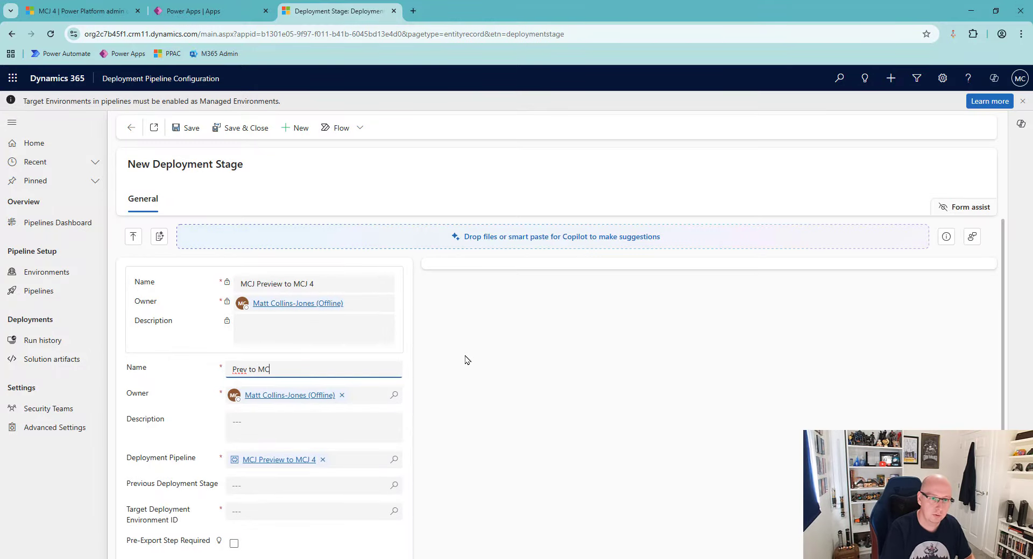
text(J 4)
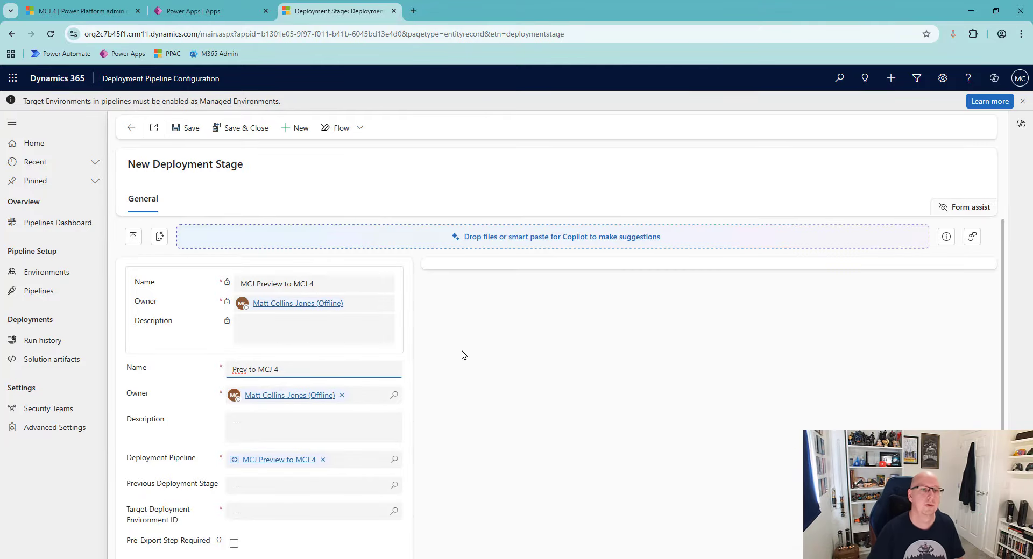
scroll(462, 355, down, 1)
click(324, 366)
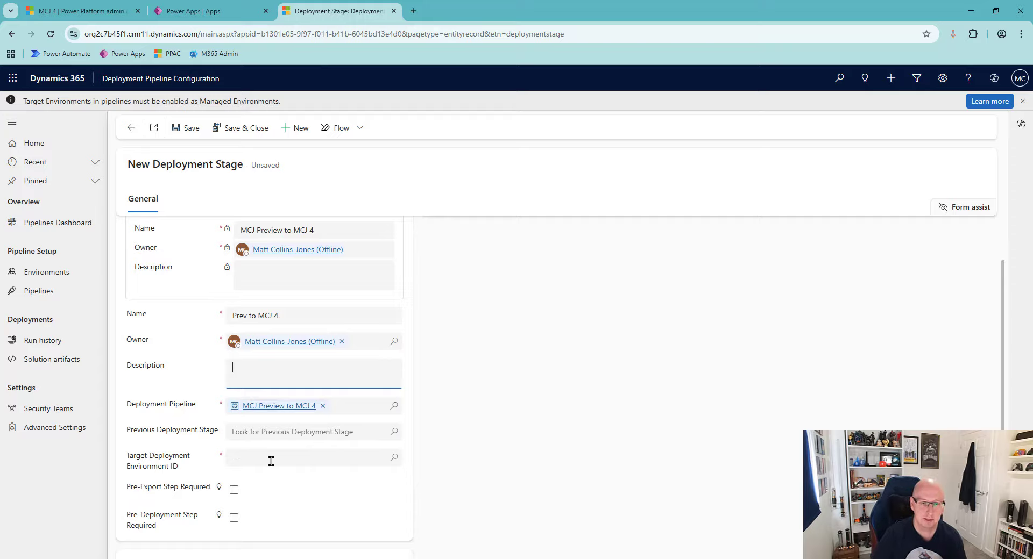
- Set MCJ 4 as the stage's target deployment environment, leave the previous stage blank, and save the stage
scroll(476, 279, down, 1)
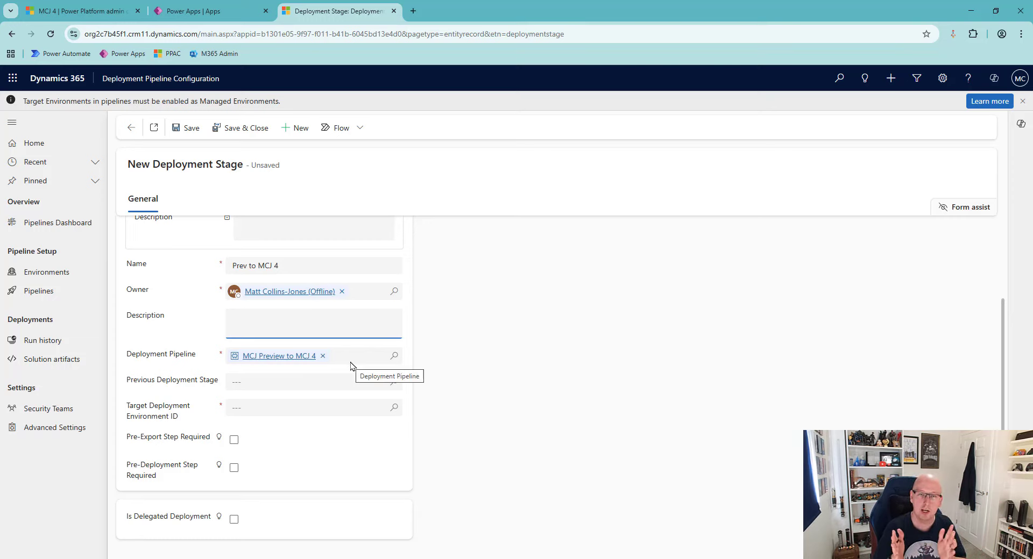
click(394, 410)
click(280, 447)
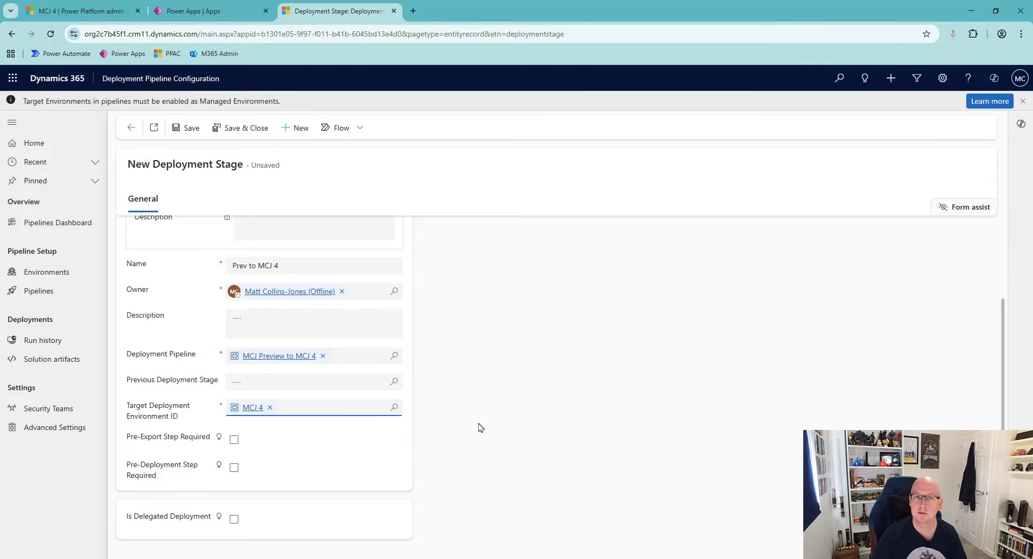
click(183, 127)
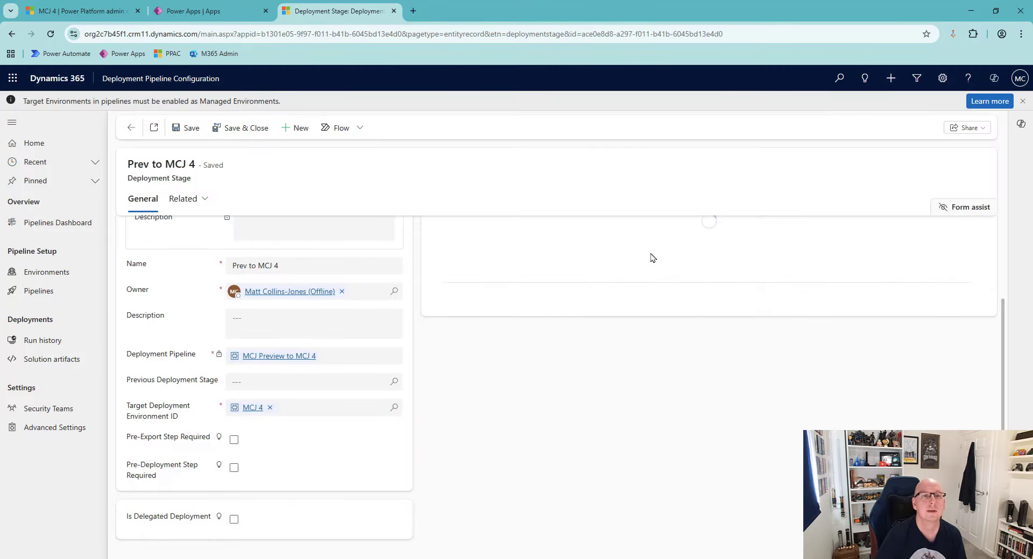
- Return to the MCJ Preview to MCJ 4 pipeline record and check its linked development environment and deployment stages
scroll(650, 258, up, 3)
click(131, 128)
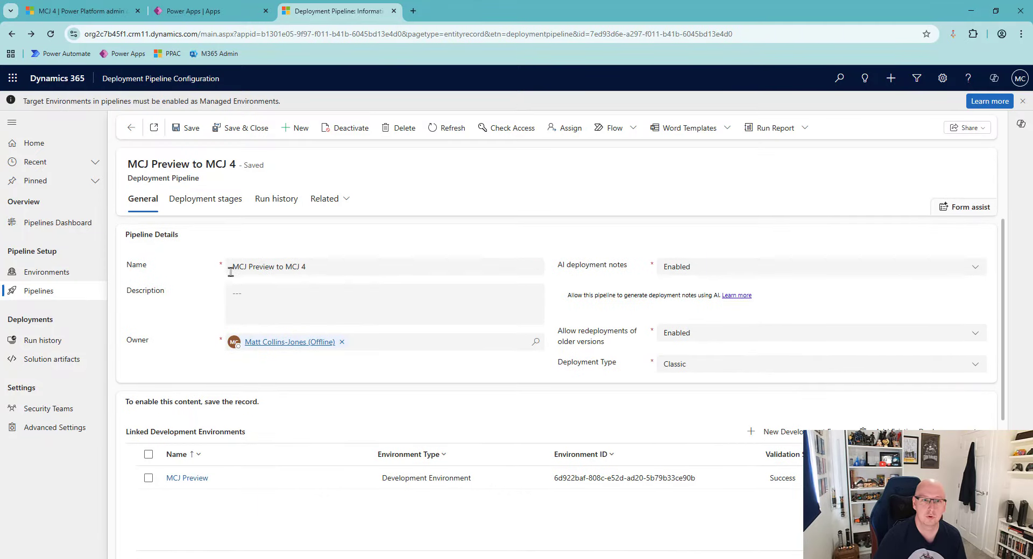
scroll(581, 258, down, 3)
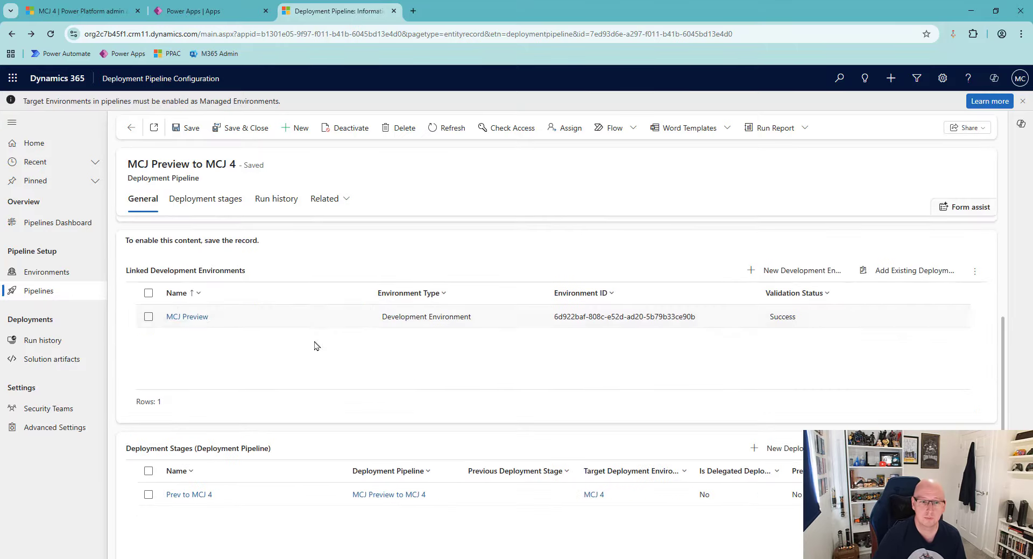
scroll(323, 406, down, 1)
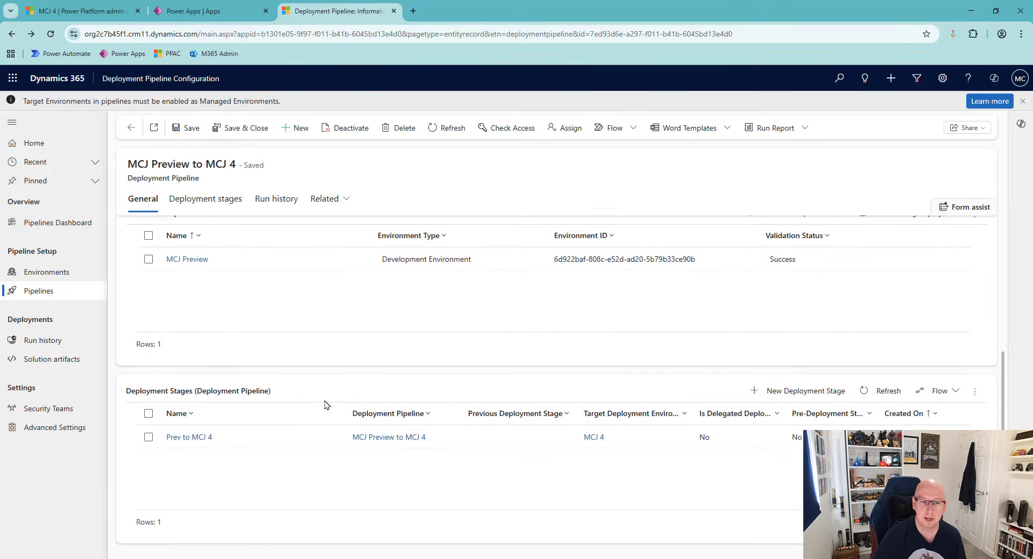